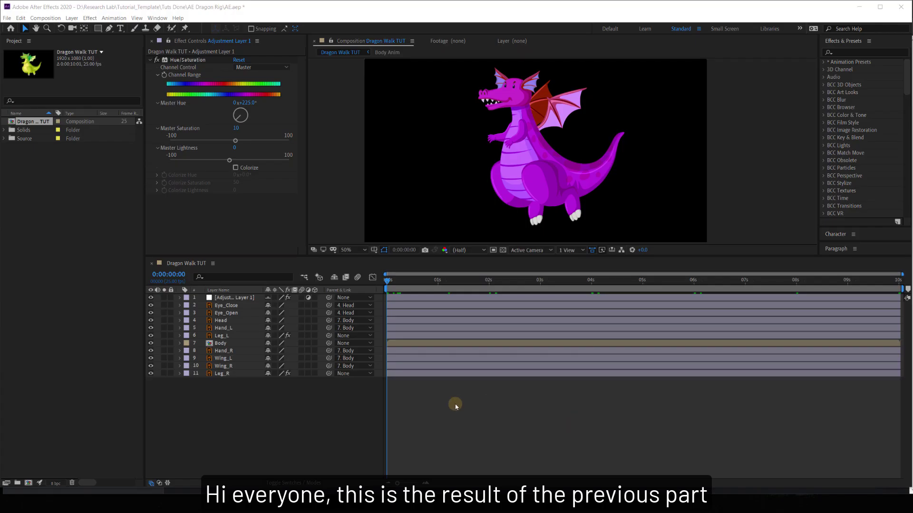
Step: Preview the existing dragon animation and return the playhead to the start
left_click(455, 406)
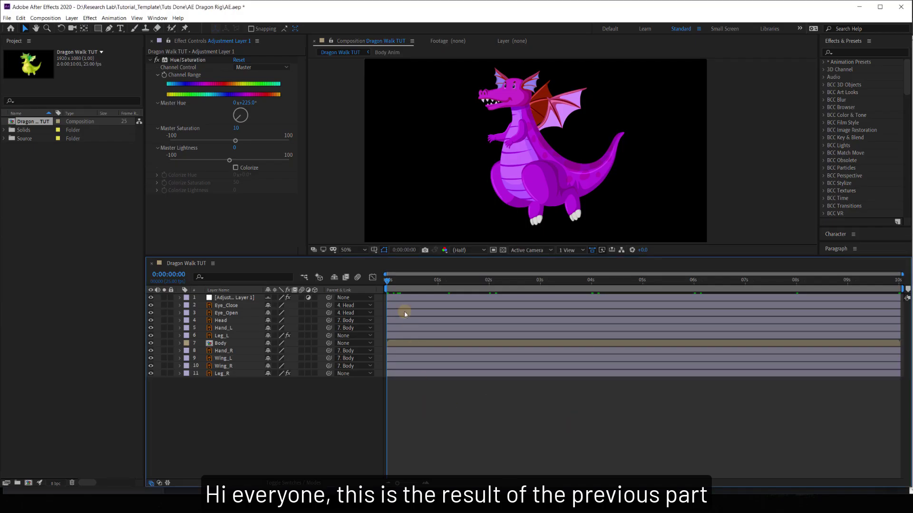
key("space")
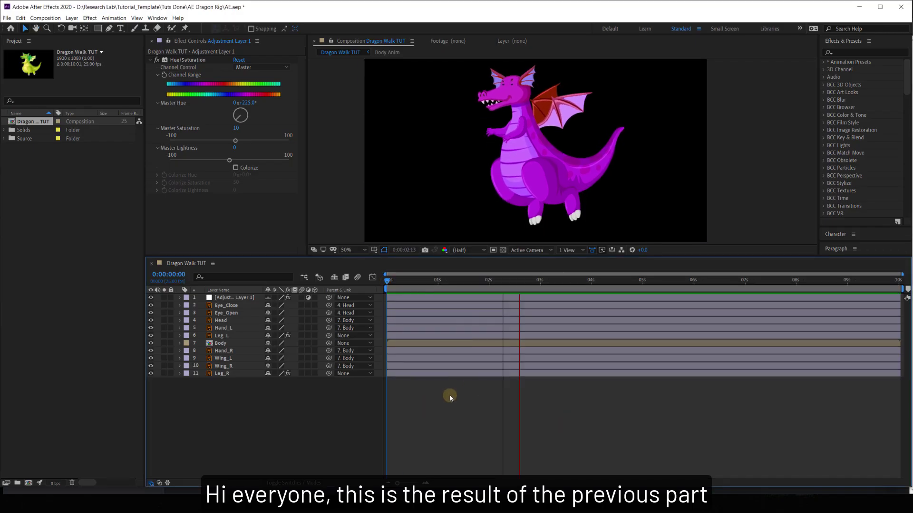
key("space")
left_click(393, 285)
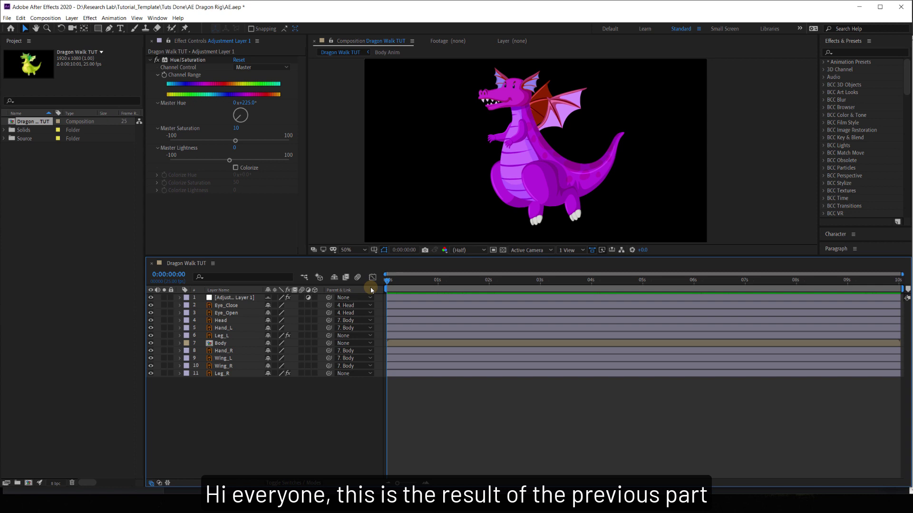
Step: Mark the eye, head, hand and wing layers as shy and hide shy layers from the timeline
left_click(244, 307)
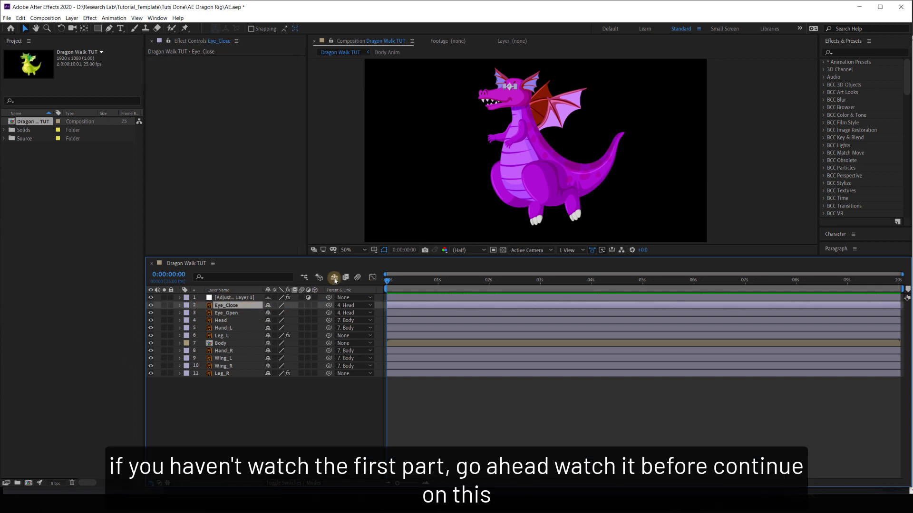
left_click(238, 313, "ctrl")
left_click(233, 320, "ctrl")
left_click(233, 328, "ctrl")
left_click(233, 336, "ctrl")
left_click(230, 351, "ctrl")
left_click(231, 359, "ctrl")
left_click(230, 366, "ctrl")
left_click(227, 336, "ctrl")
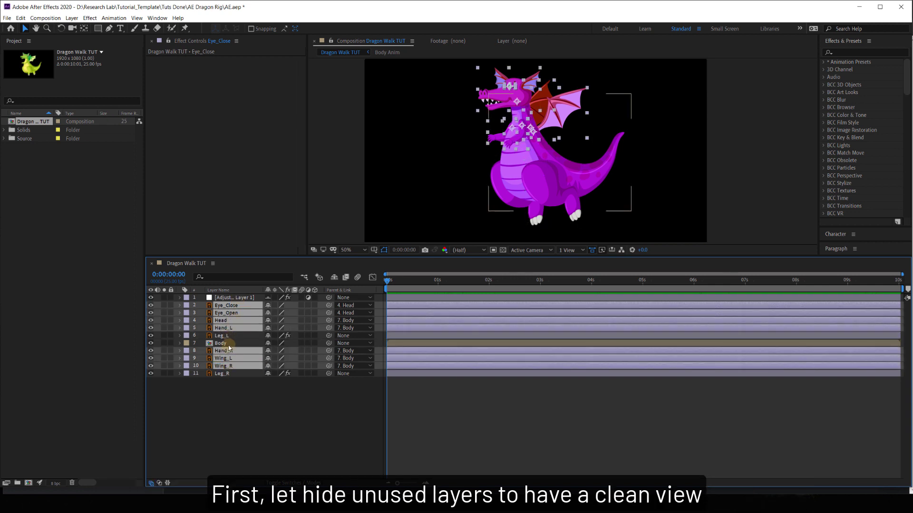
left_click(267, 308)
left_click(334, 277)
left_click(281, 335)
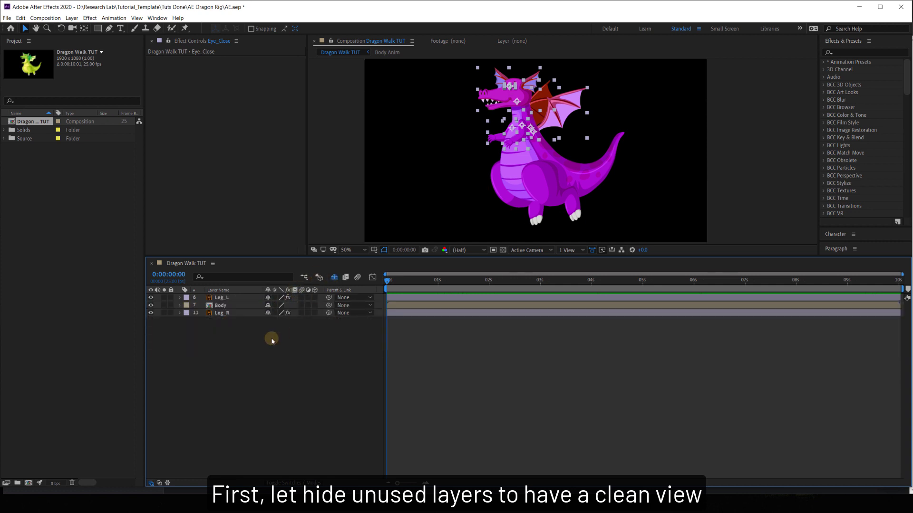
Step: Parent both the Leg_L and Leg_R layers to the Body layer
left_click(233, 313)
left_click(234, 297, "ctrl")
left_click_drag(329, 298, 242, 306)
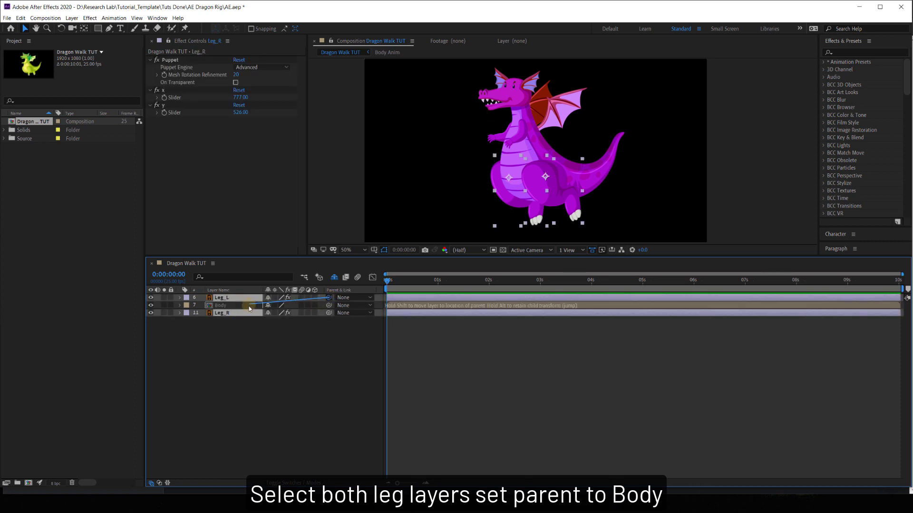
left_click(241, 307)
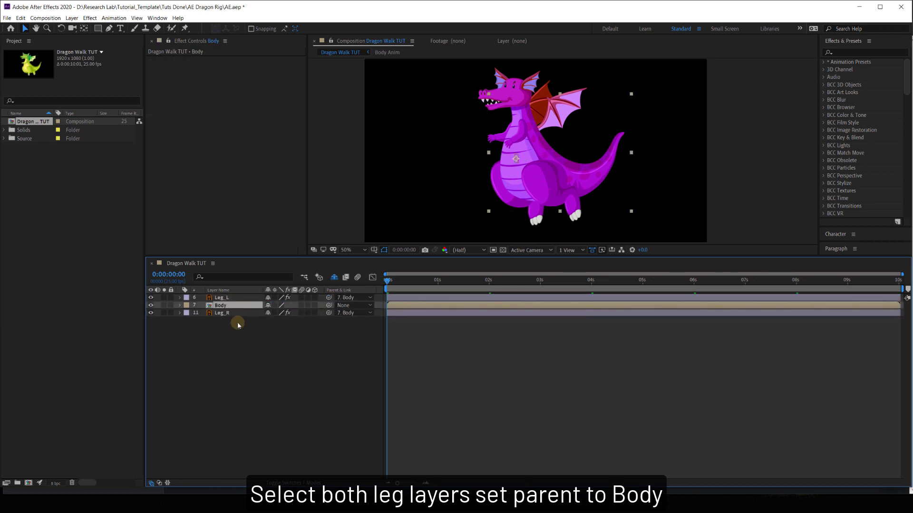
left_click(237, 323)
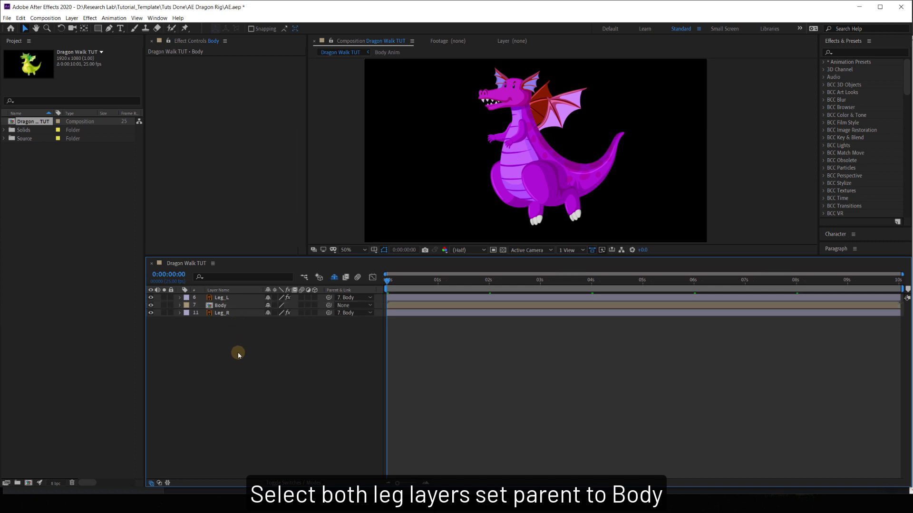
Step: Create a null object layer and parent the Body layer to it
left_click(71, 18)
mouse_move(90, 27)
left_click(224, 61)
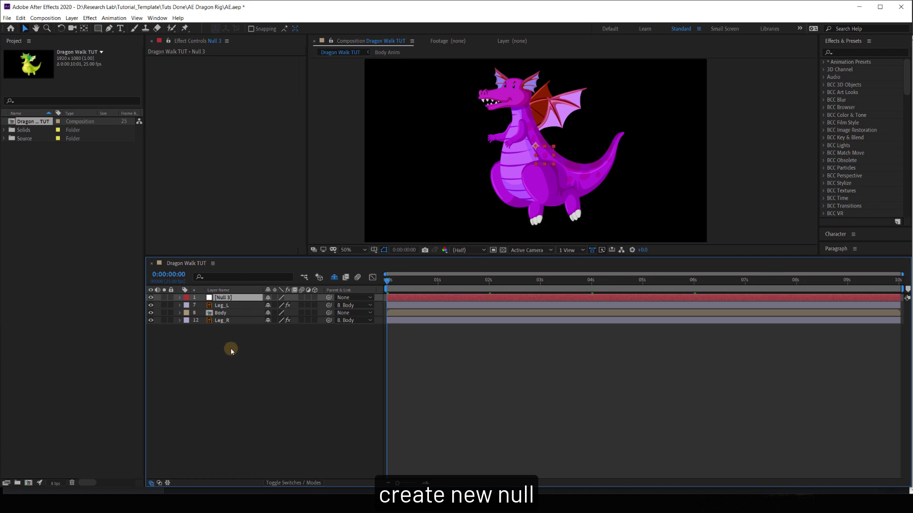
left_click(233, 313)
left_click_drag(328, 314, 227, 298)
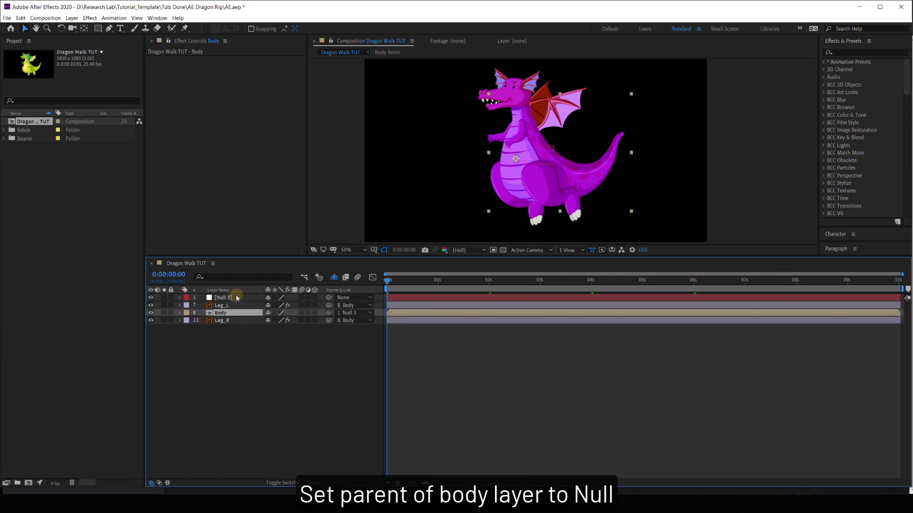
left_click(246, 375)
Step: Reset the x and y sliders on Leg_R and lower its x slider to realign the leg joint
left_click(229, 320)
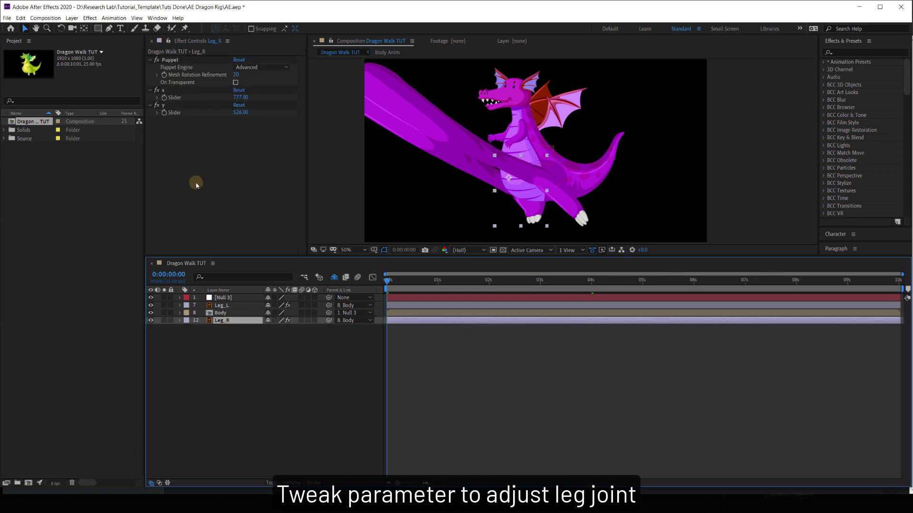
left_click(239, 90)
left_click(238, 105)
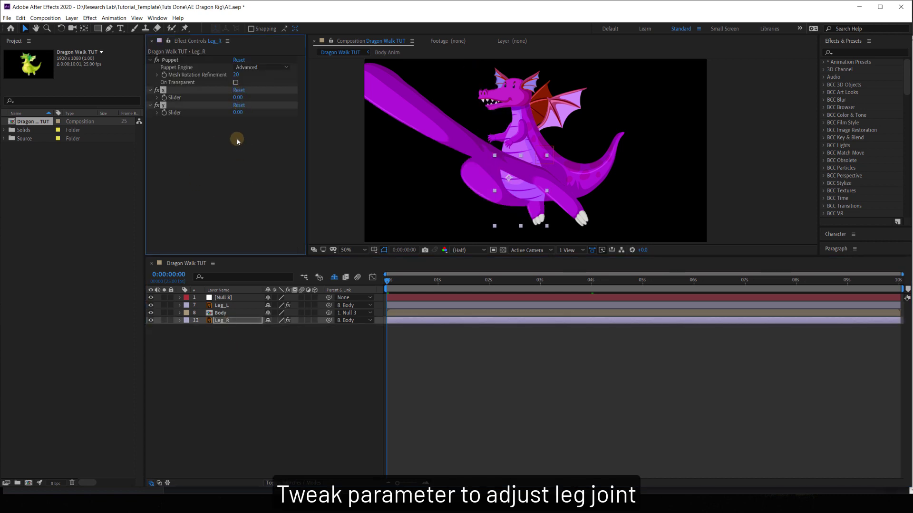
left_click_drag(237, 97, 136, 99)
Step: Reset the x and y sliders on Leg_L and lower its x slider to about -211 to realign the joint
left_click(235, 305)
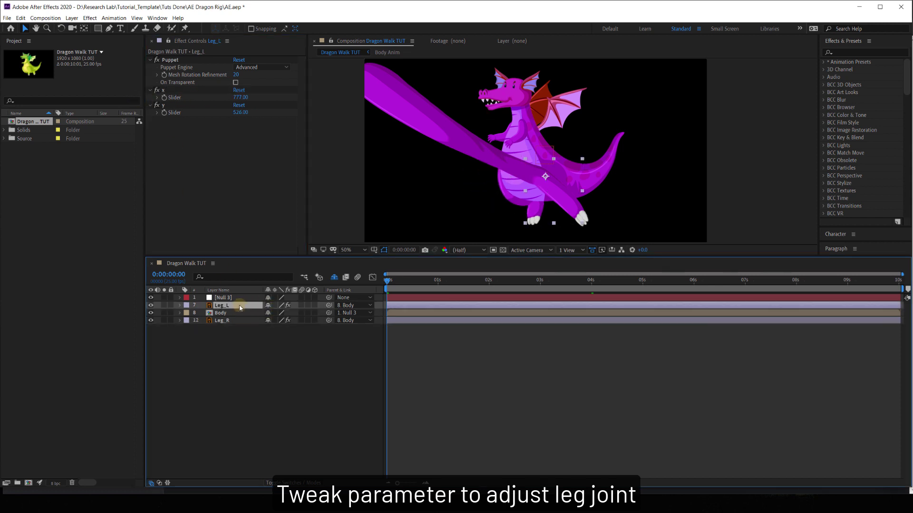
left_click(239, 90)
left_click(238, 105)
left_click_drag(238, 98, 267, 101)
left_click(236, 129)
key("ctrl+z")
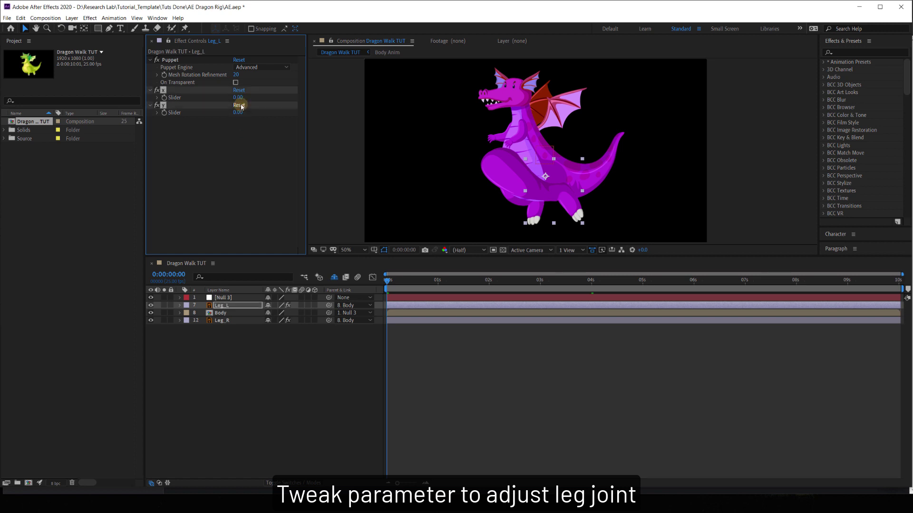
left_click(224, 124)
left_click_drag(236, 97, 143, 102)
left_click(424, 369)
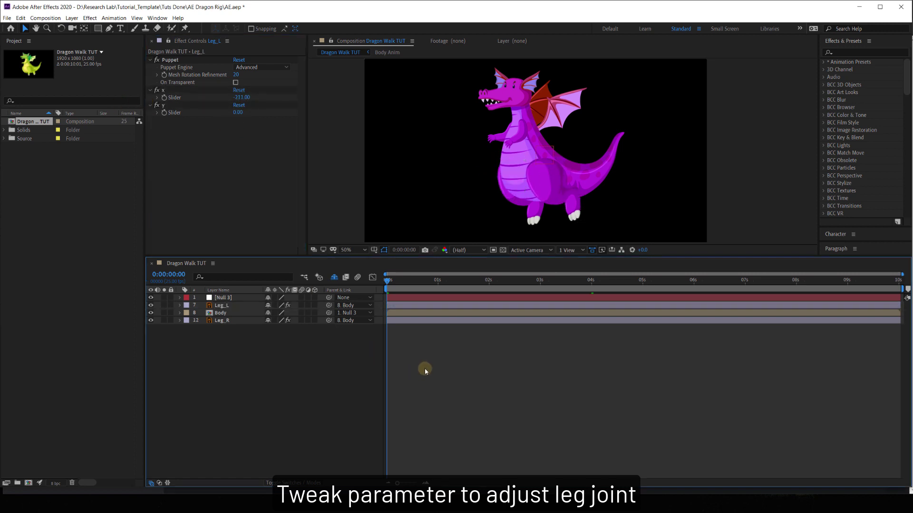
Step: Play back the animation to check the adjusted legs, stopping at about 0:00:02:14
key("space")
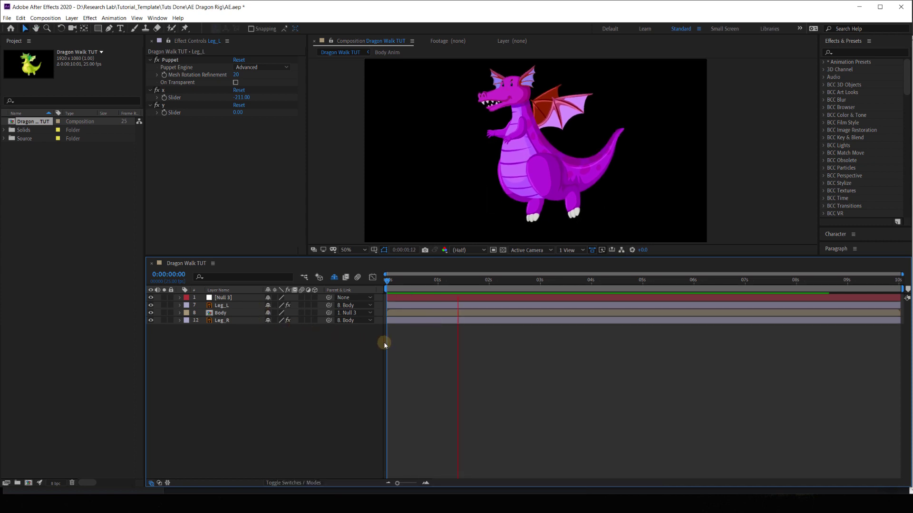
left_click(234, 312)
left_click(231, 290)
Step: Try moving the null object sideways in the composition to test the parented dragon rig
left_click(232, 298)
left_click(232, 291)
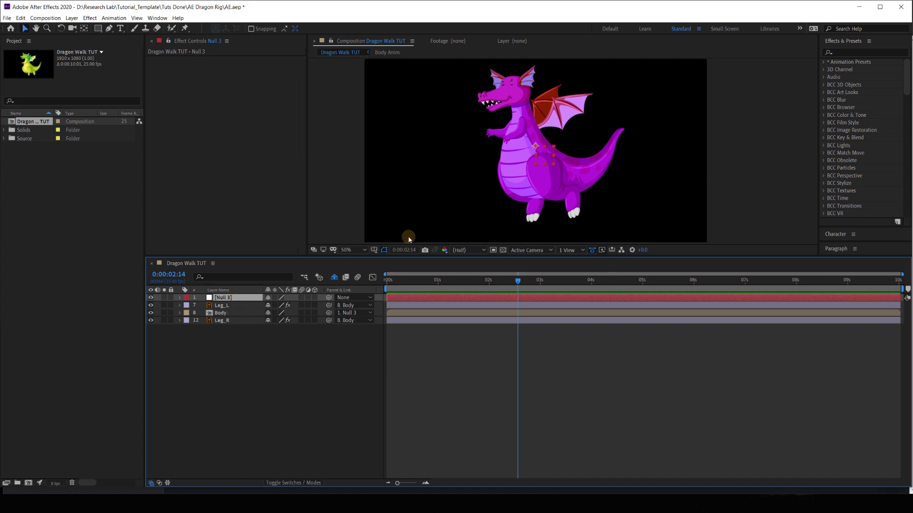
left_click_drag(548, 151, 577, 151)
left_click(242, 338)
Step: Rename the null layer as Control
left_click(231, 299)
key("Return")
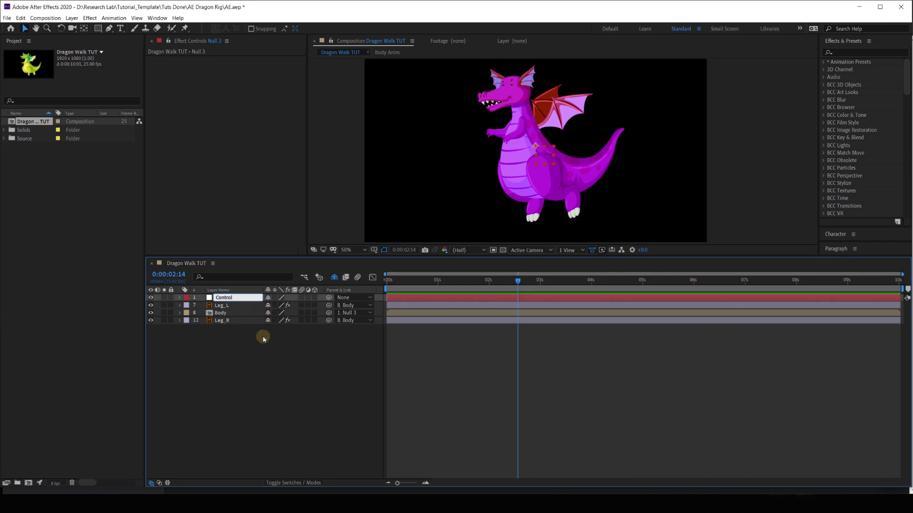
key("Return")
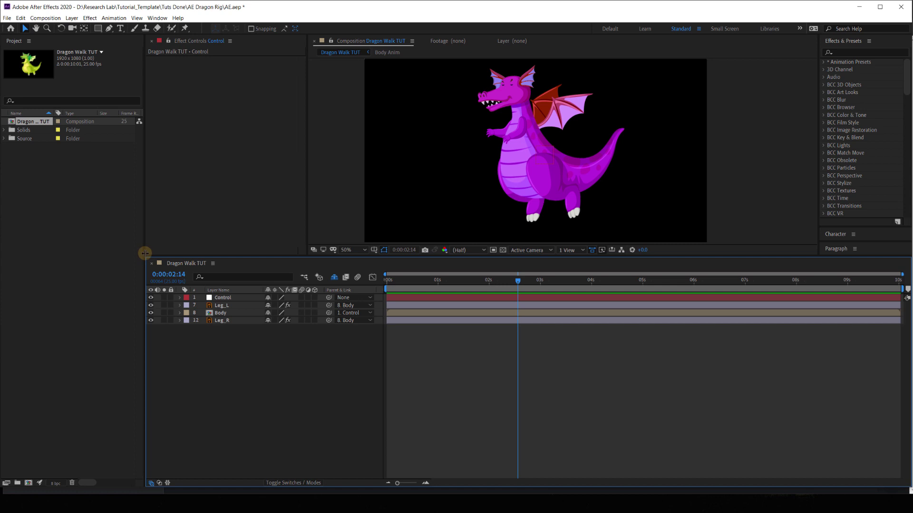
Step: Group the Project panel with Effect Controls and show the effect controls of the Control layer
left_click_drag(144, 241, 110, 229)
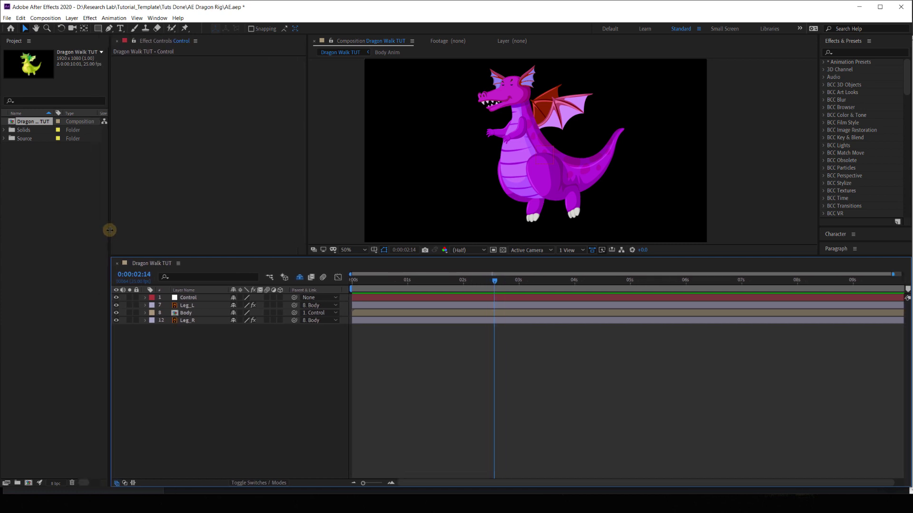
left_click_drag(16, 41, 208, 143)
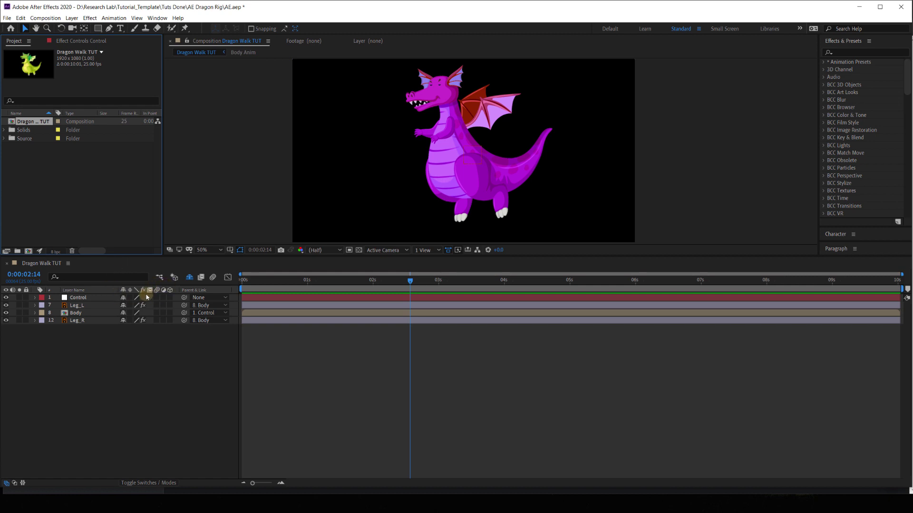
left_click(81, 42)
left_click(78, 298)
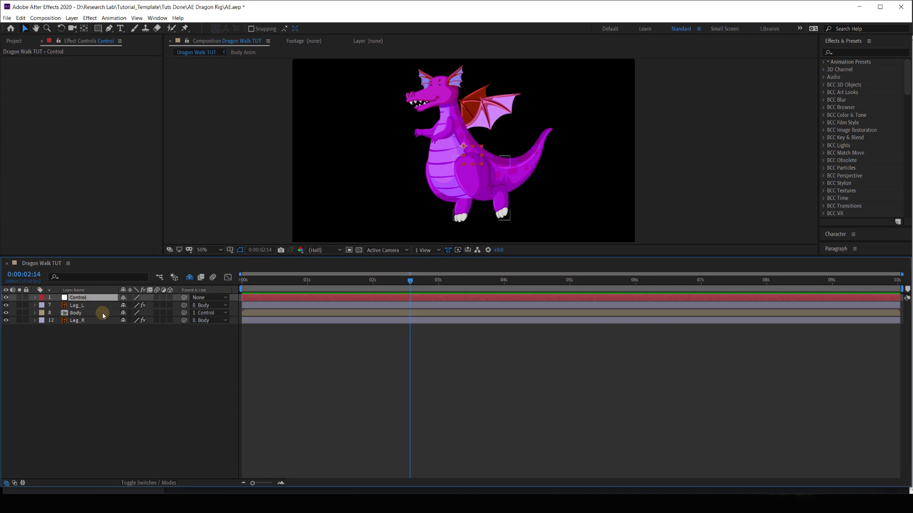
left_click(62, 38)
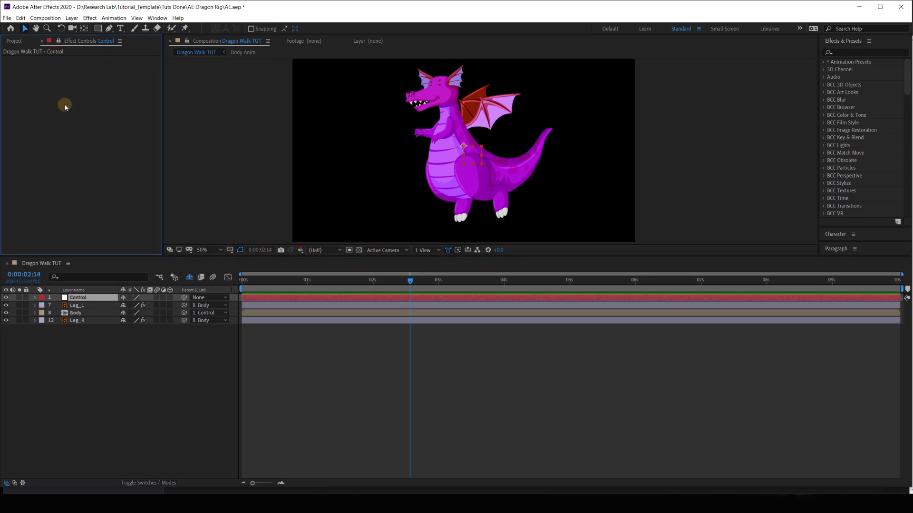
Step: Add a Slider Control effect to the Control layer and rename it distance
left_click(845, 53)
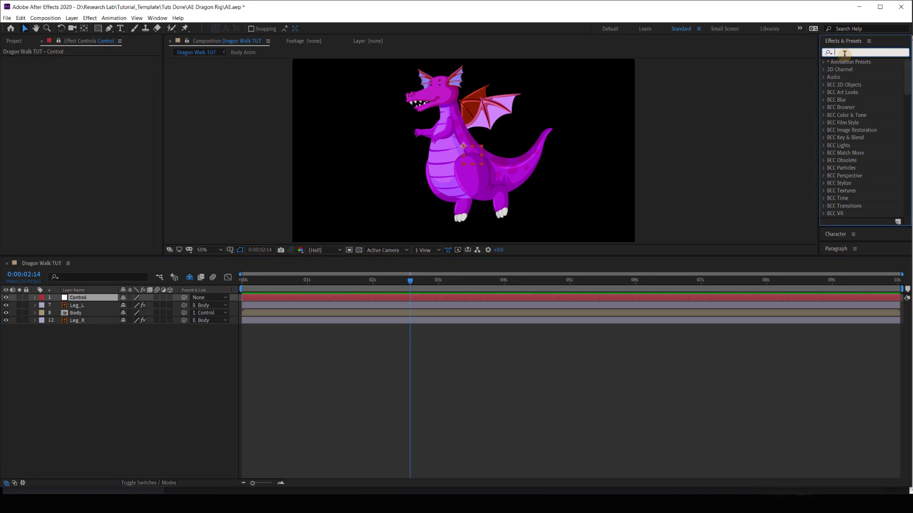
type("sliderer")
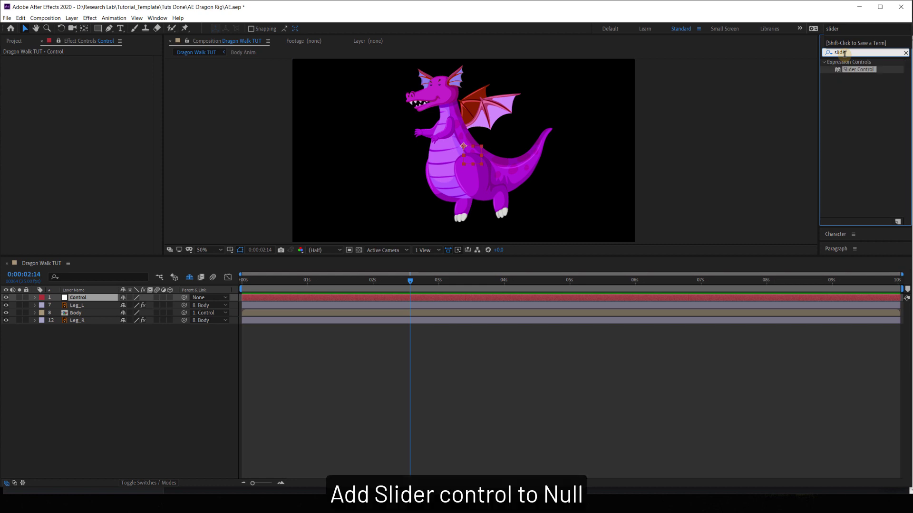
left_click(857, 72)
left_click_drag(857, 71, 84, 138)
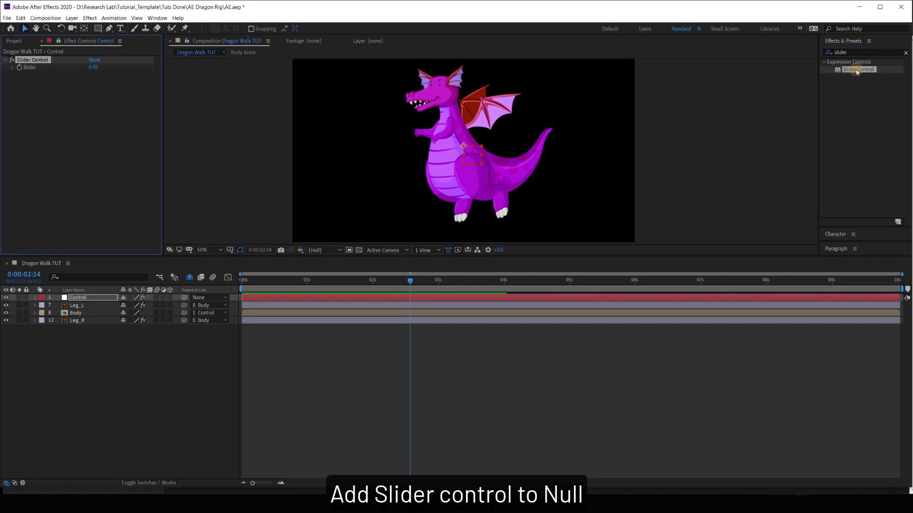
key("Return")
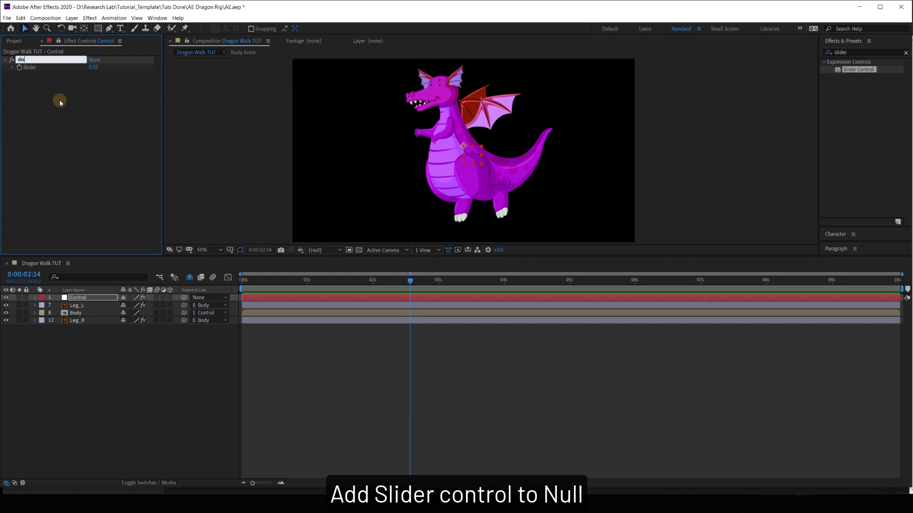
type("distance")
key("Return")
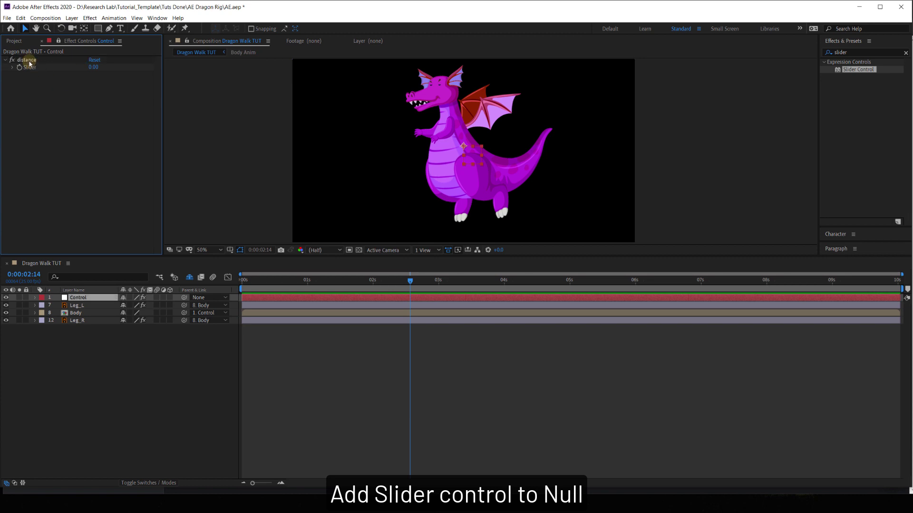
Step: Duplicate the distance slider and rename the copy height
key("ctrl+d")
key("Return")
type("heigh")
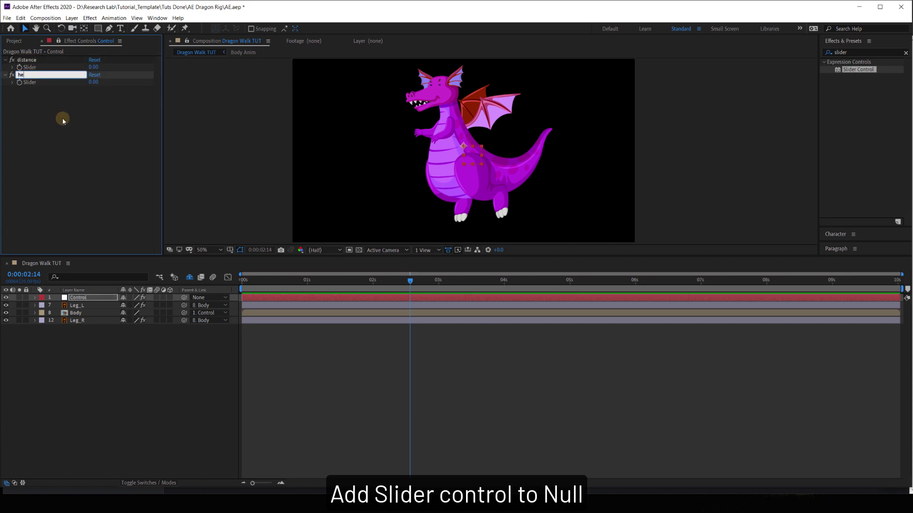
key("Return")
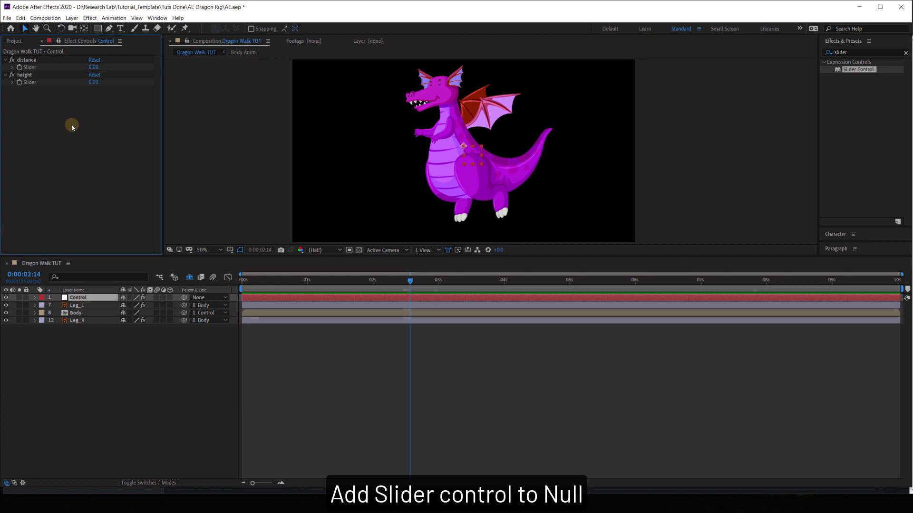
Step: Reveal Leg_L's keyframed properties and remove the position keyframes from Puppet Pin 2 and the bone-parent pin
left_click(90, 320)
left_click(87, 306)
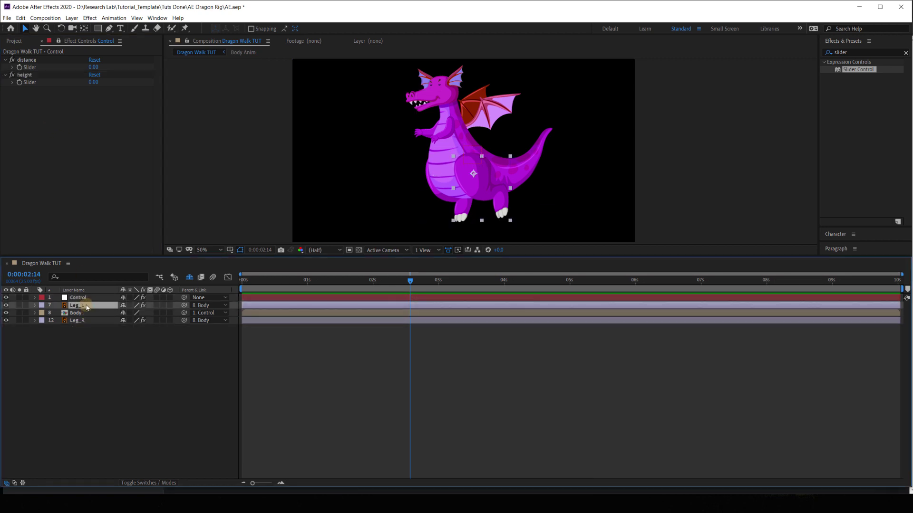
key("u")
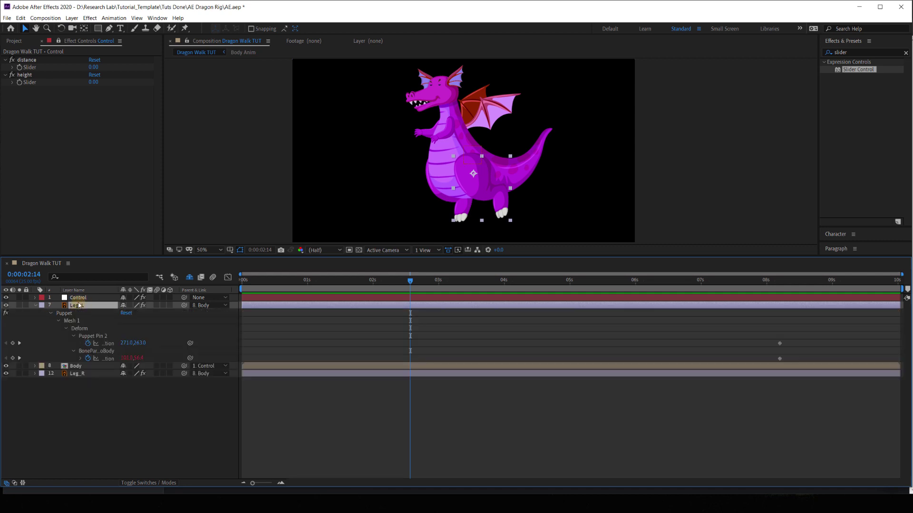
left_click(102, 403)
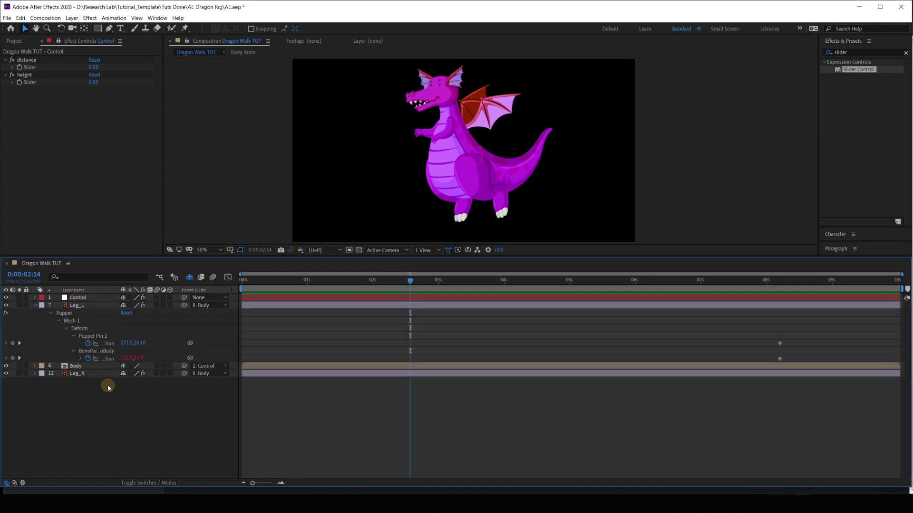
left_click(88, 344)
left_click(88, 358)
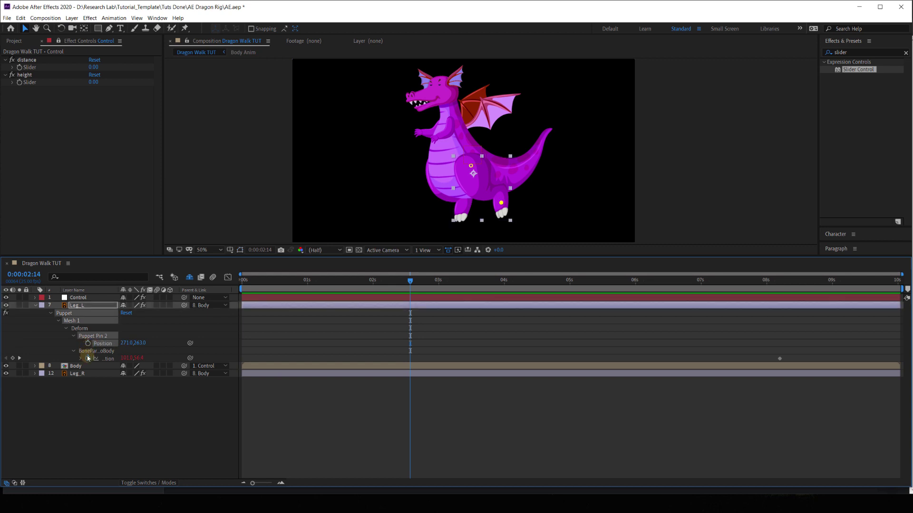
Step: Rename Leg_L's Puppet Pin 2 to FootL and shift its x position to about 83
left_click_drag(125, 343, 2, 354)
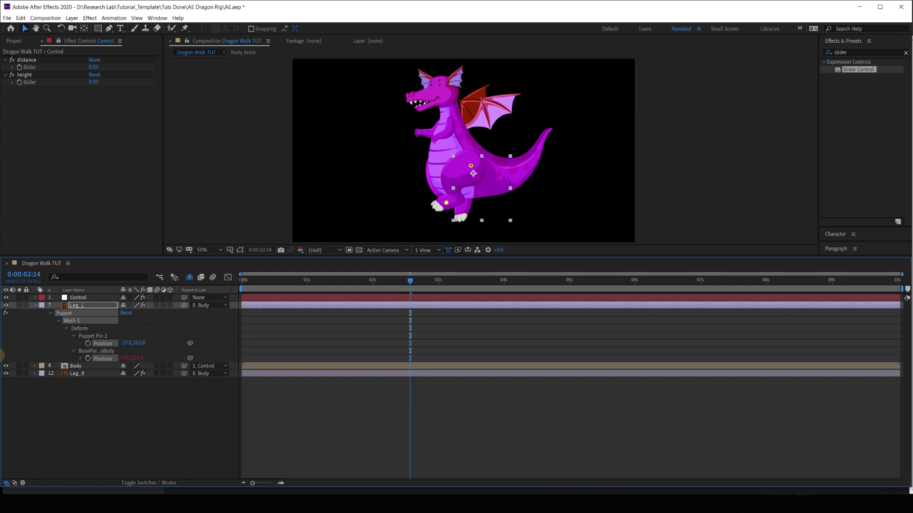
key("ctrl+z")
left_click(103, 343)
right_click(98, 335)
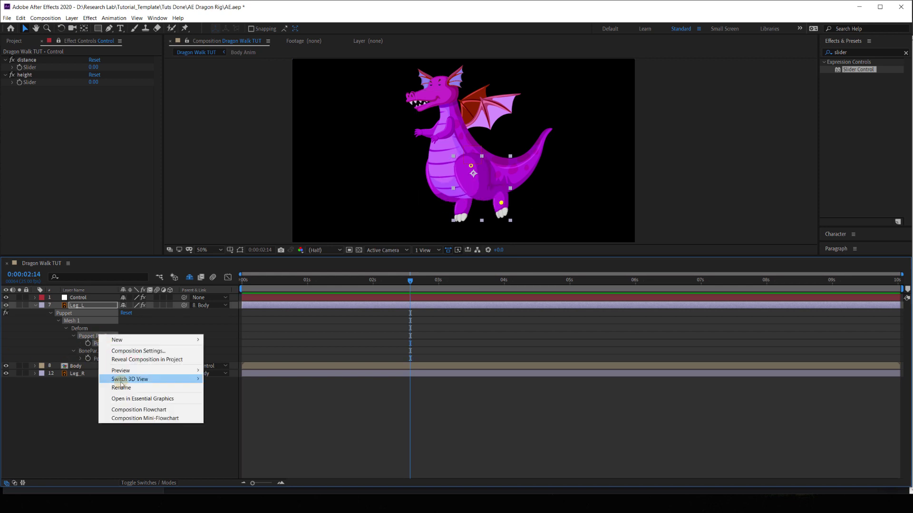
key("Escape")
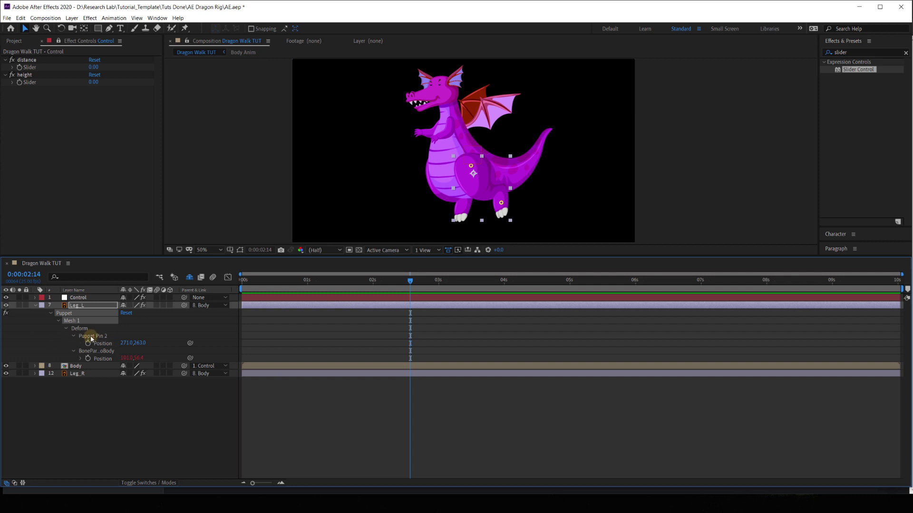
right_click(97, 336)
left_click(120, 389)
type("FootL")
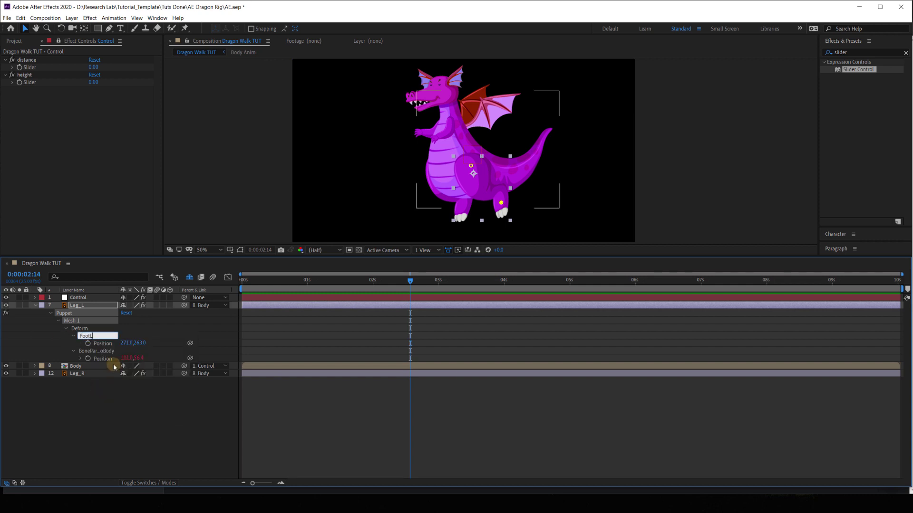
key("Return")
left_click_drag(123, 343, 39, 341)
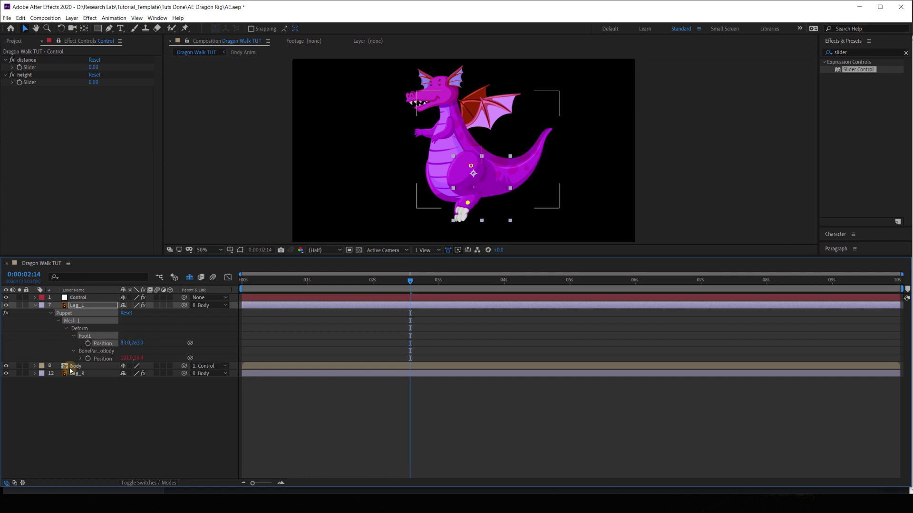
Step: Start an expression on FootL's position, defining dis from the Control layer's distance slider and hei from its height slider
left_click(88, 344, "alt")
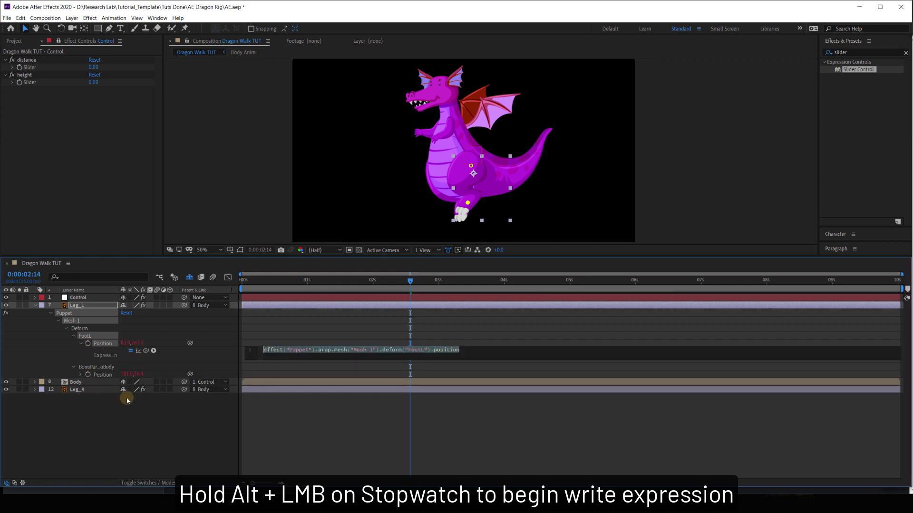
type("dis")
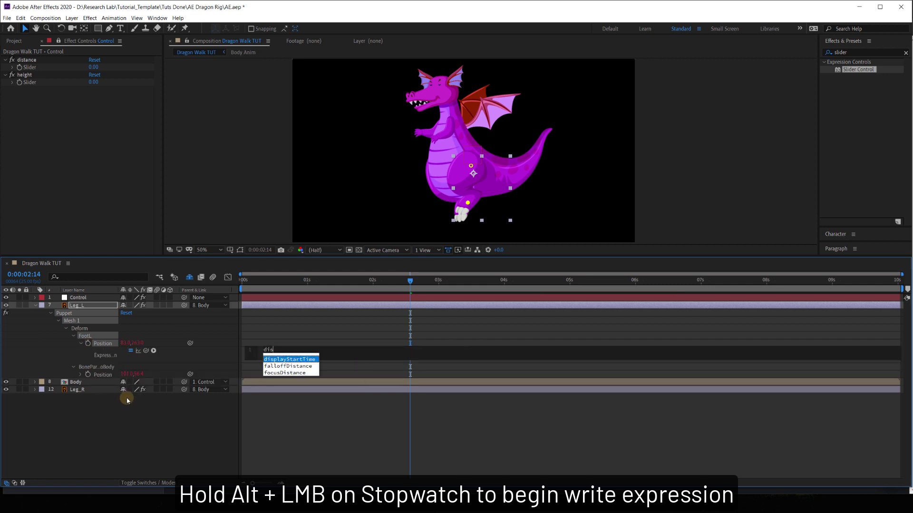
type(" =")
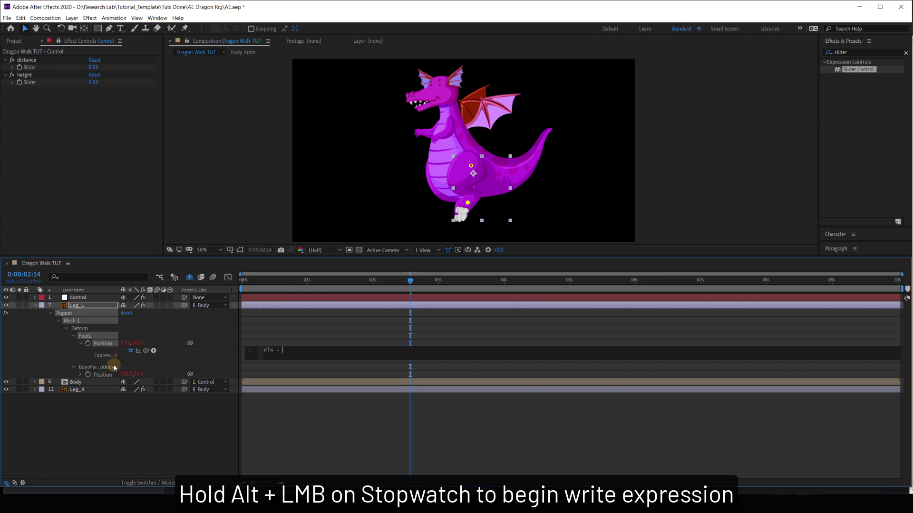
left_click_drag(146, 350, 29, 67)
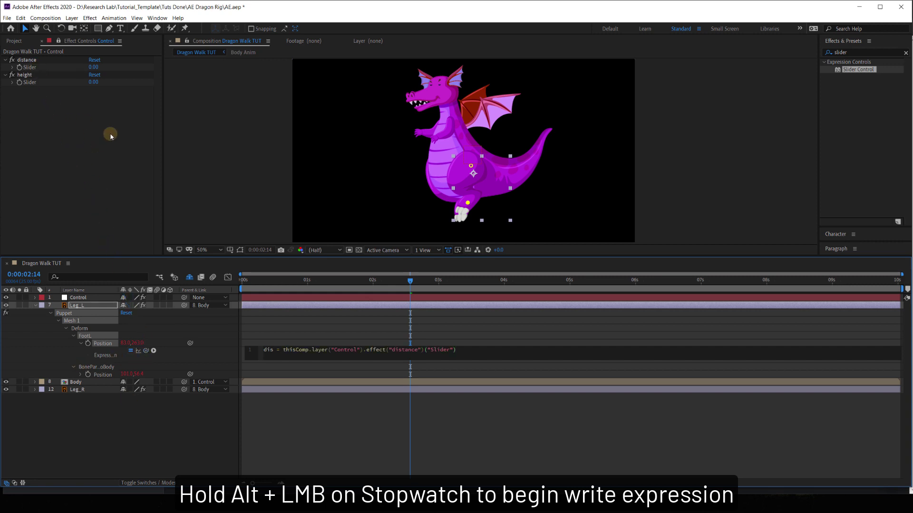
type("hei =")
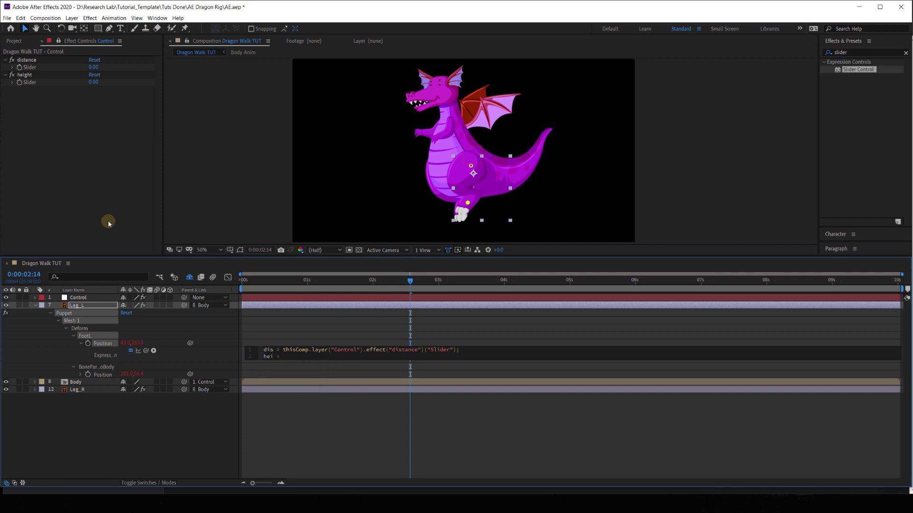
left_click_drag(146, 352, 35, 82)
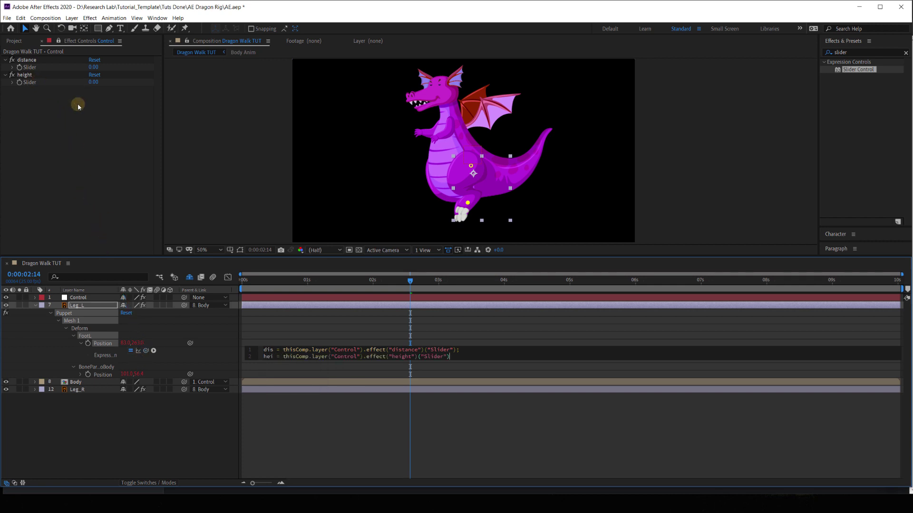
key("Return")
key("Return")
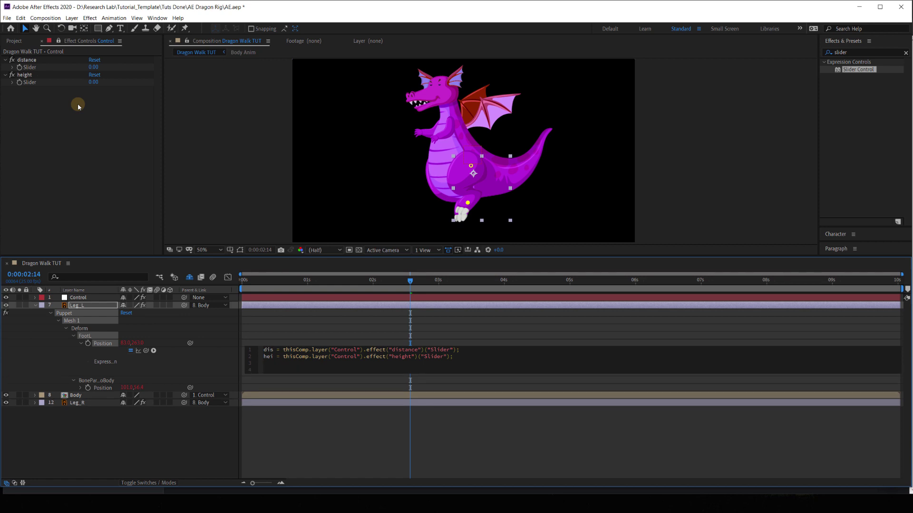
key("Return")
key("Return")
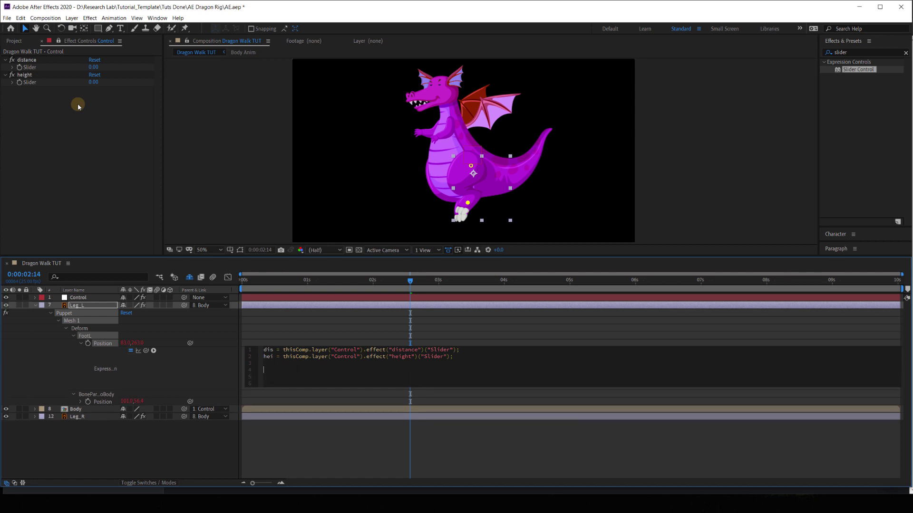
Step: Begin an x = Math.cos() line in the FootL expression and define t = time; on the line above it
type("x = Math.cos(")
left_click(453, 358)
key("Return")
type("t ")
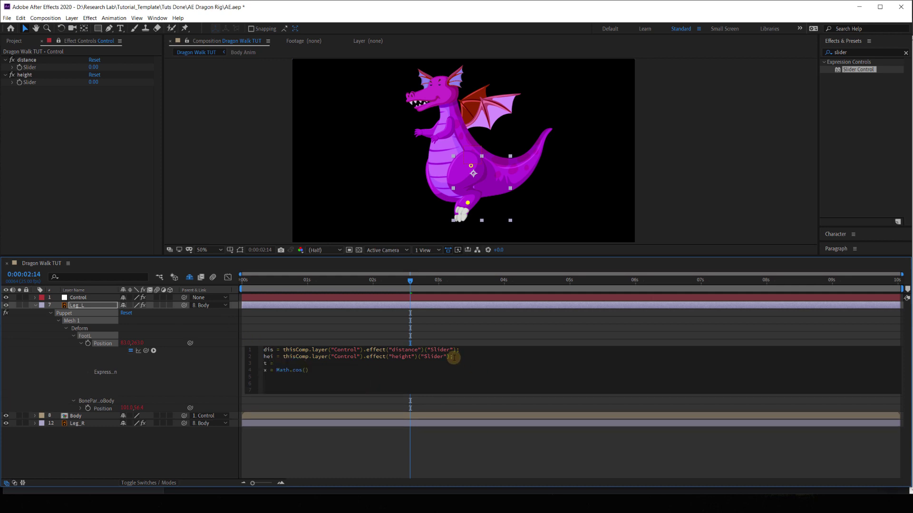
type("= time")
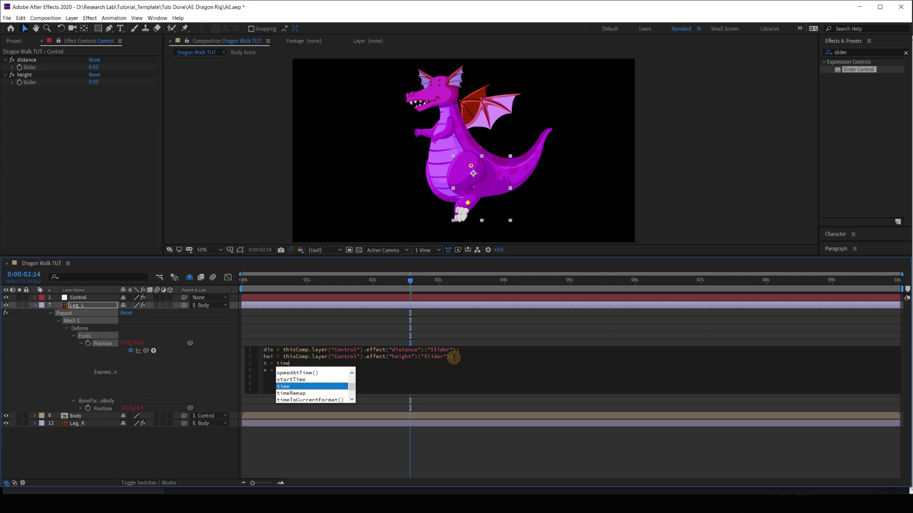
type(";")
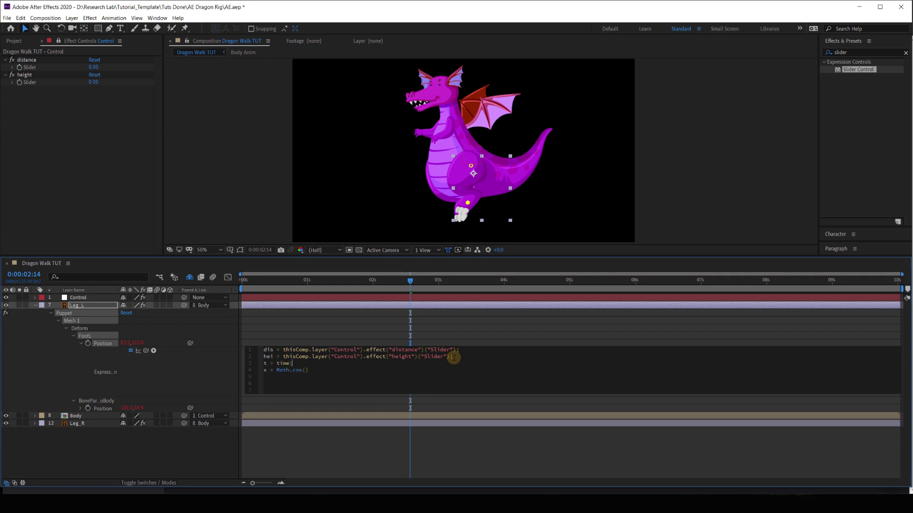
Step: Complete the x line as Math.cos(t*Math.PI)*dis; and end the FootL expression with value + [x,0]
left_click(305, 370)
type("t")
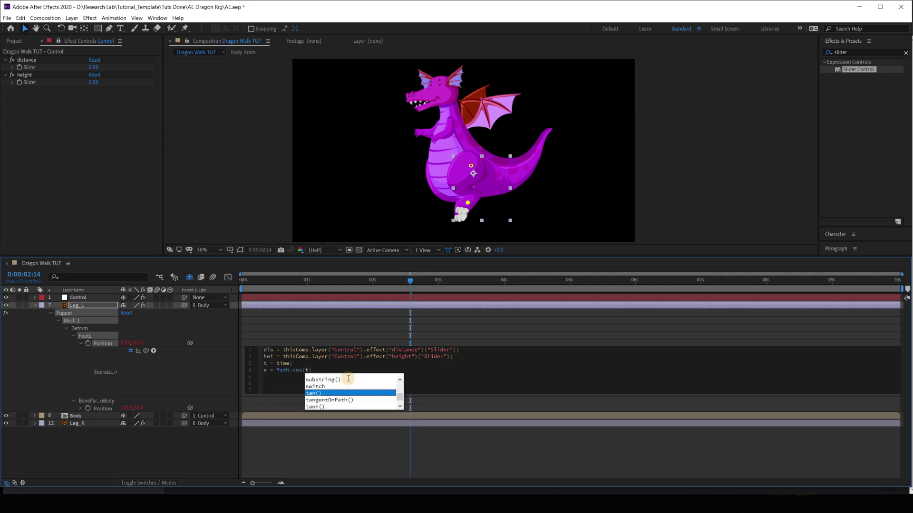
type("*Math.PI")
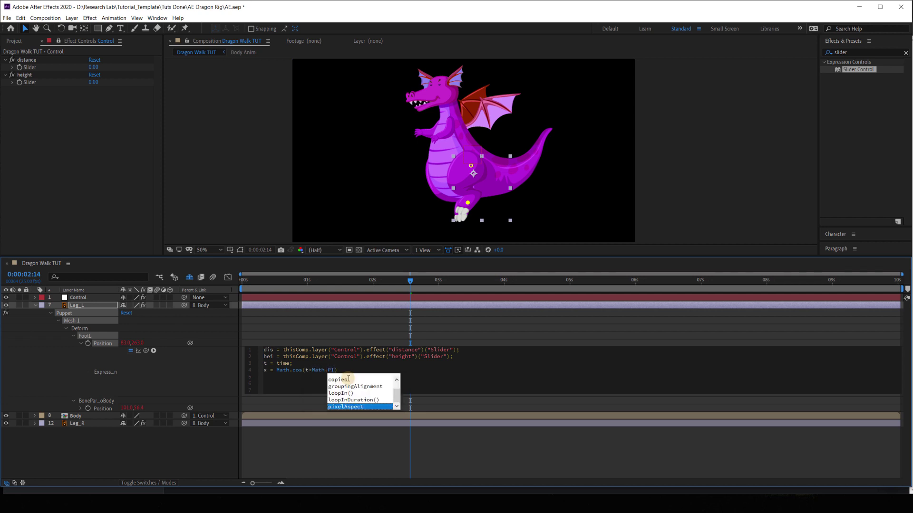
key("Escape")
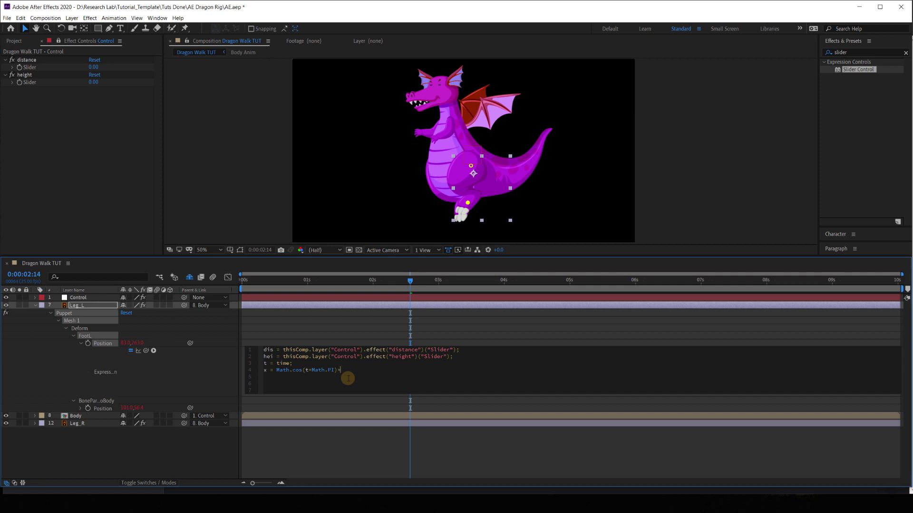
type("*dis;")
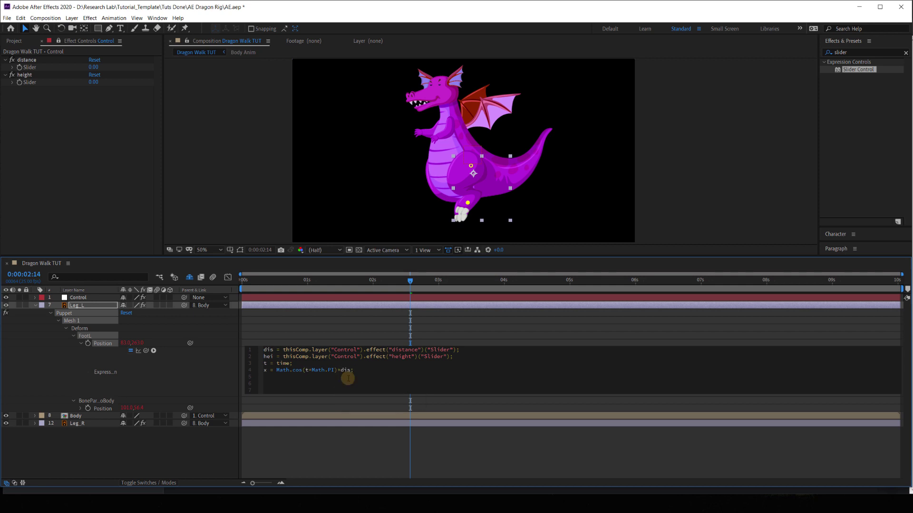
key("Return")
type("value + [x,0")
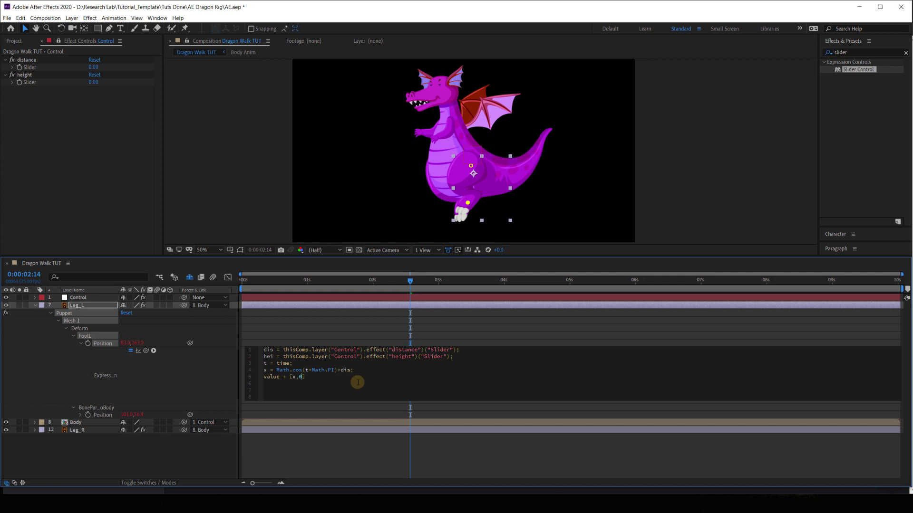
left_click(203, 376)
Step: Set the Control layer's distance slider to 200 and play the animation from near the start
mouse_move(249, 282)
left_mouse_down()
mouse_move(336, 289)
mouse_move(244, 285)
left_mouse_up()
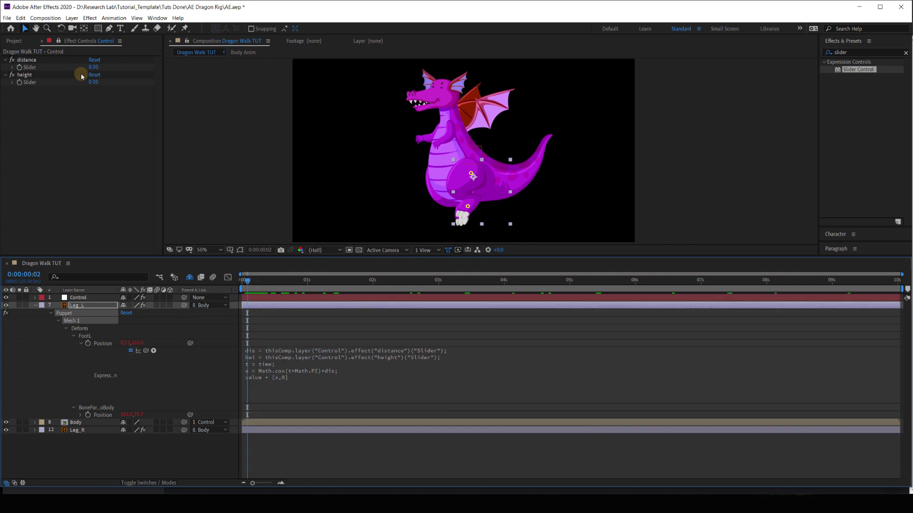
left_click(93, 67)
type("200")
key("Return")
left_click(247, 287)
key("space")
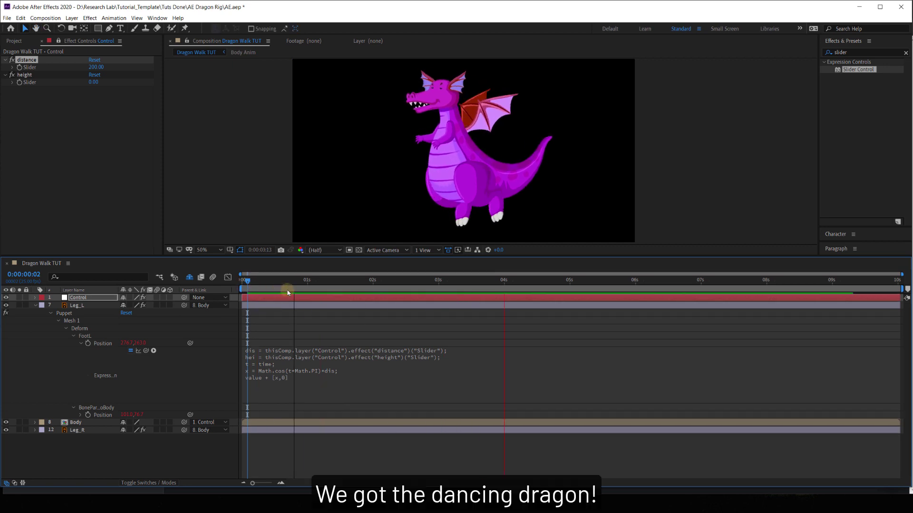
key("space")
Step: Lower the FootL pin by increasing its y position and scrub through the timeline to check the leg's swing
left_click_drag(266, 281, 514, 282)
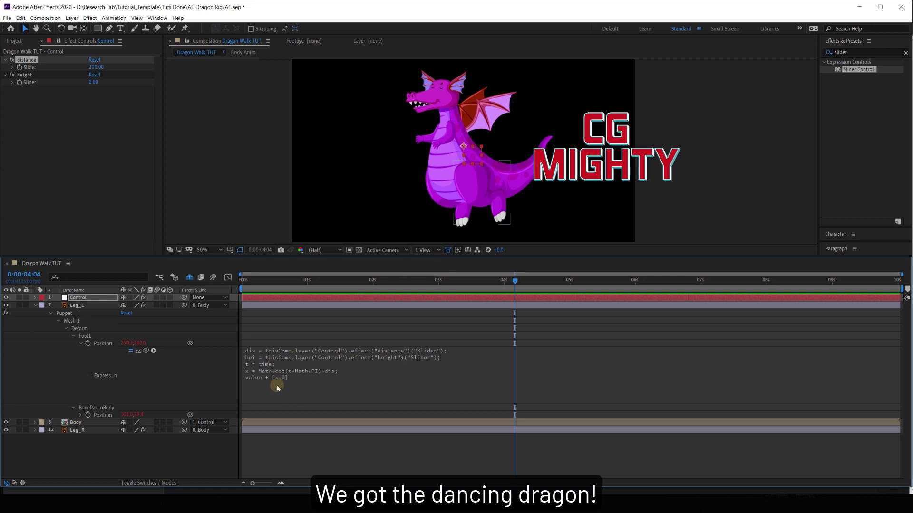
left_click_drag(141, 344, 166, 343)
left_click_drag(258, 283, 495, 301)
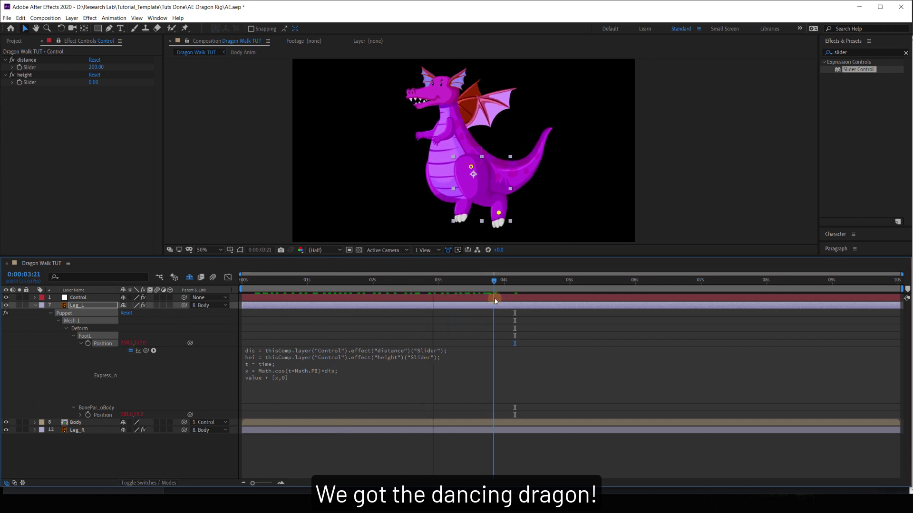
Step: Add y = Math.sin(t*Math.PI)*hei; to the FootL expression, change its output to value + [x,y], and preview from the start
left_click(301, 379)
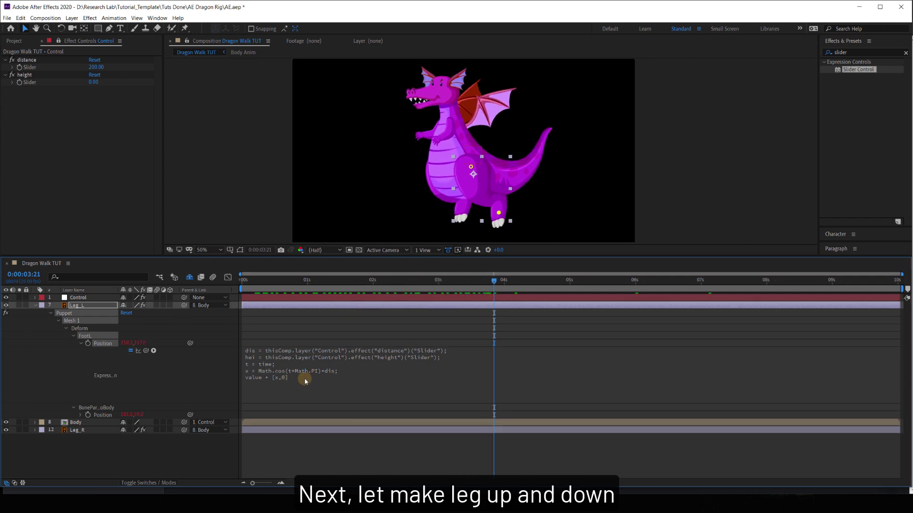
left_click(345, 370)
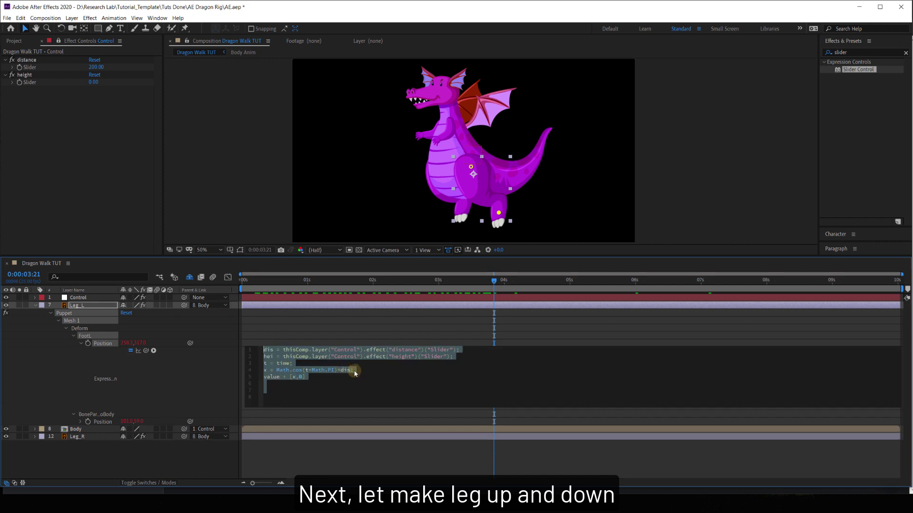
key("Down")
type("y = Math.sin(t")
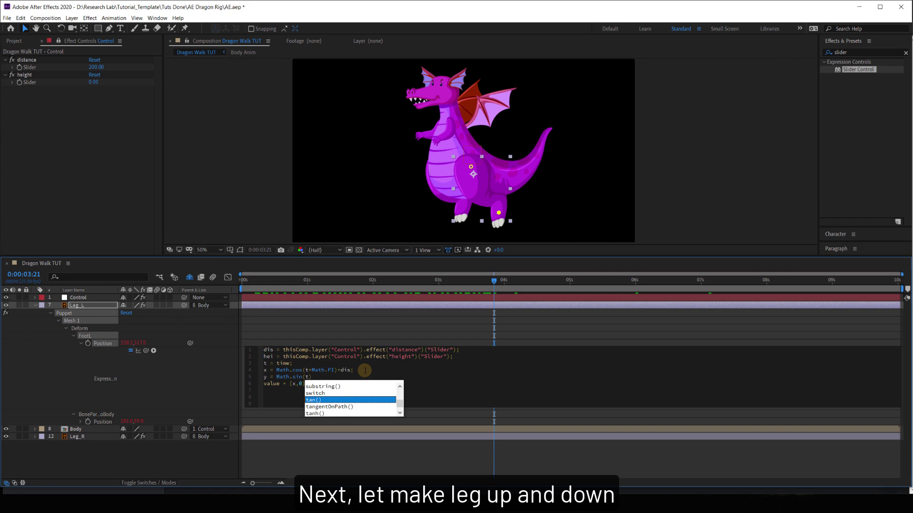
type("*Math.PI)")
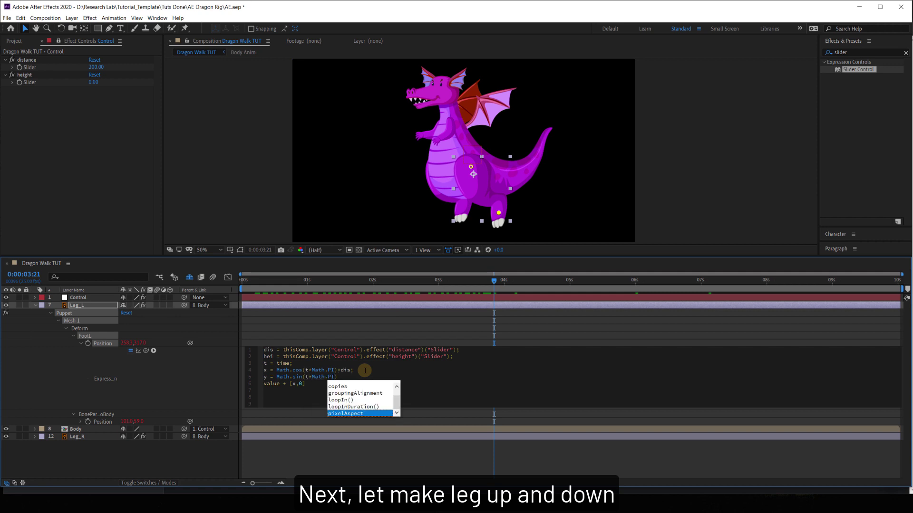
type("*hei;")
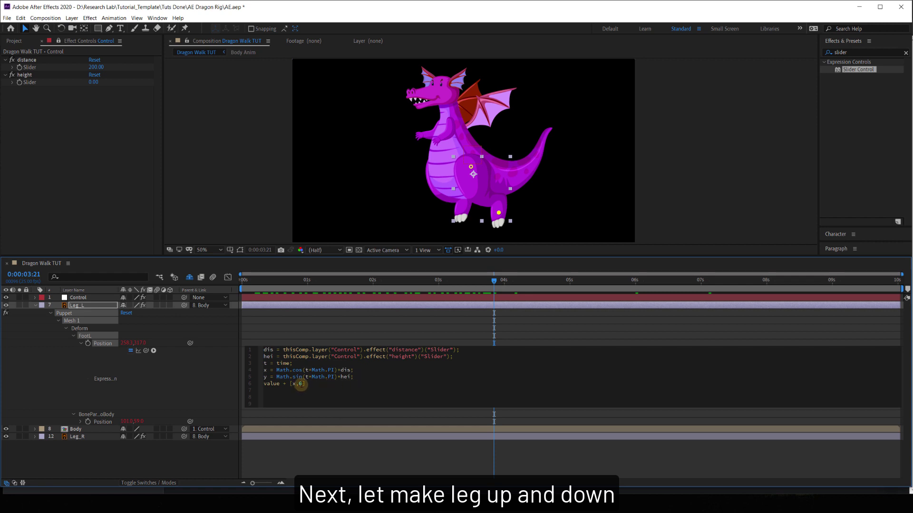
left_click(323, 443)
left_click(243, 280)
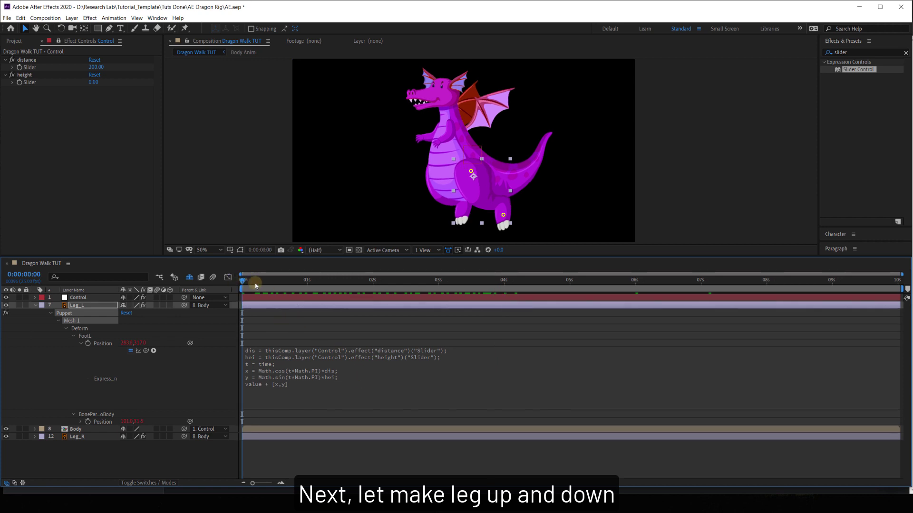
key("space")
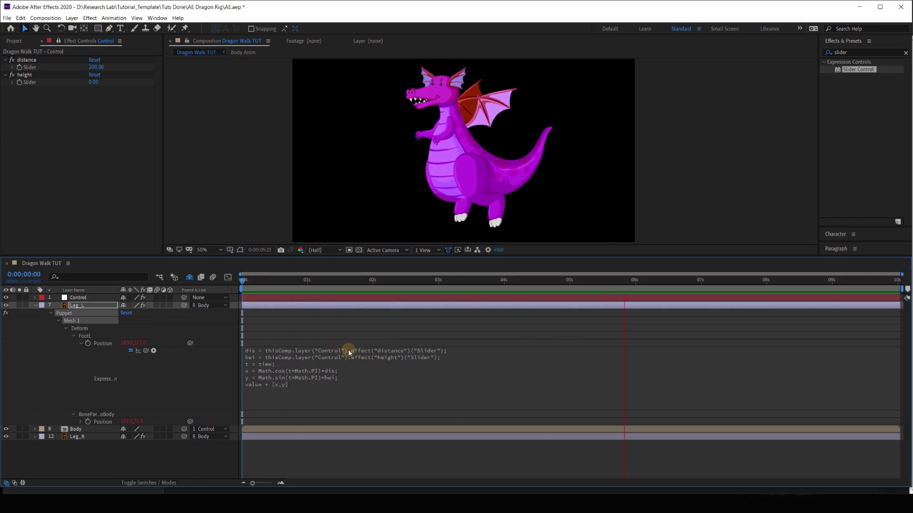
key("space")
Step: Set the Control layer's height slider to 100 and preview the leg's up-and-down motion from the start
left_click(95, 83)
type("100")
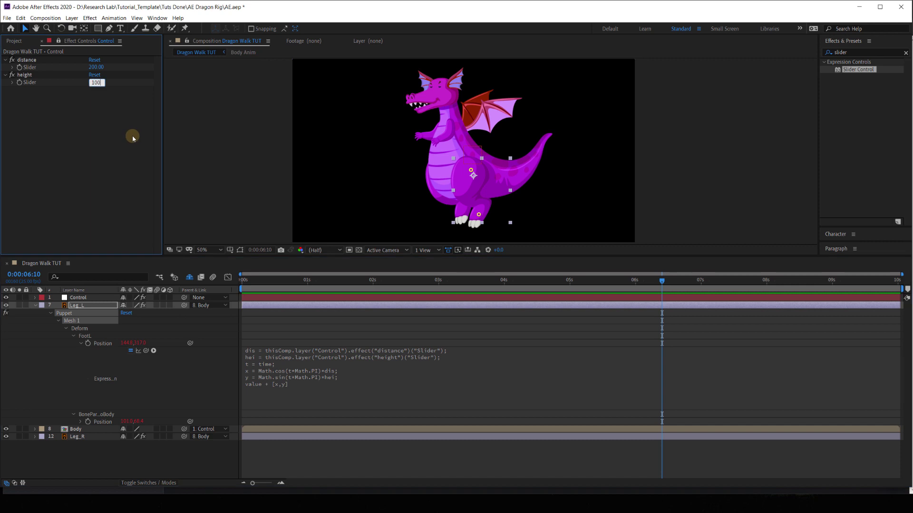
key("Return")
left_click(243, 280)
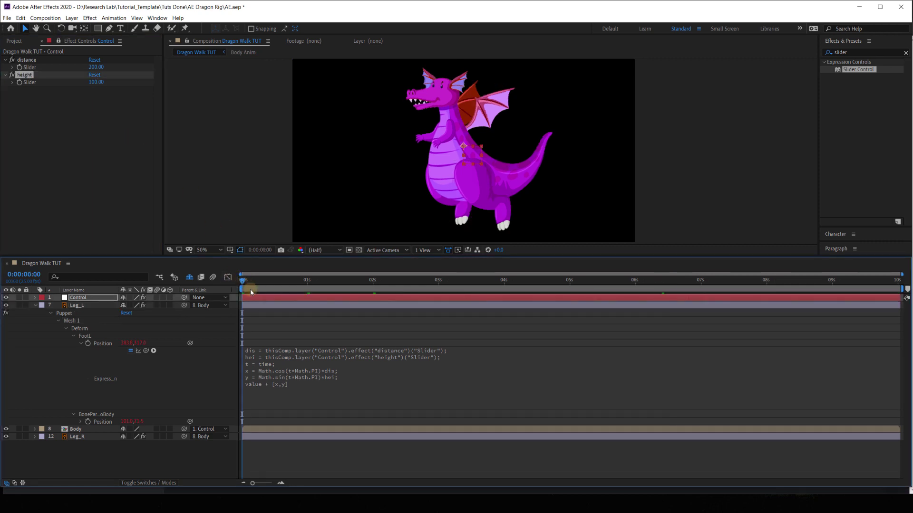
key("space")
key("space")
left_click_drag(265, 281, 435, 300)
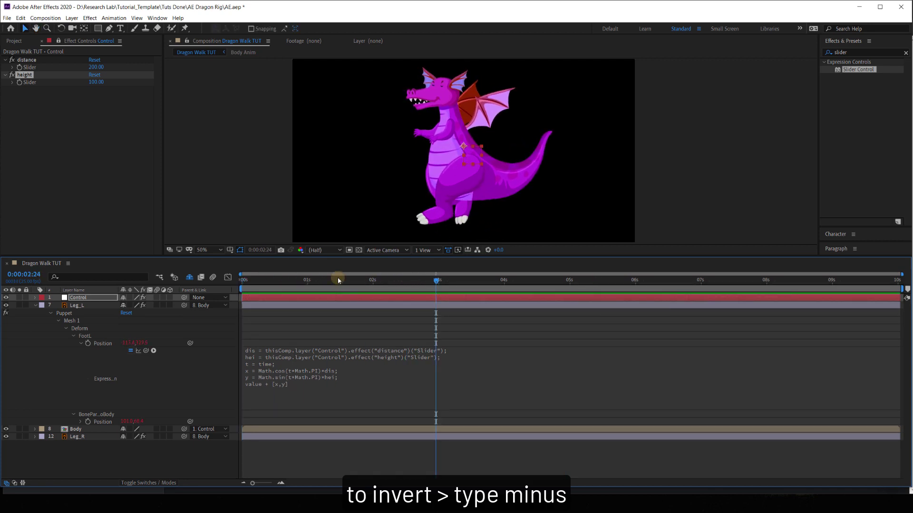
Step: Set the Control layer's height slider to -100 and scrub through the timeline to check the leg's motion
left_click(103, 84)
type("-100")
key("Return")
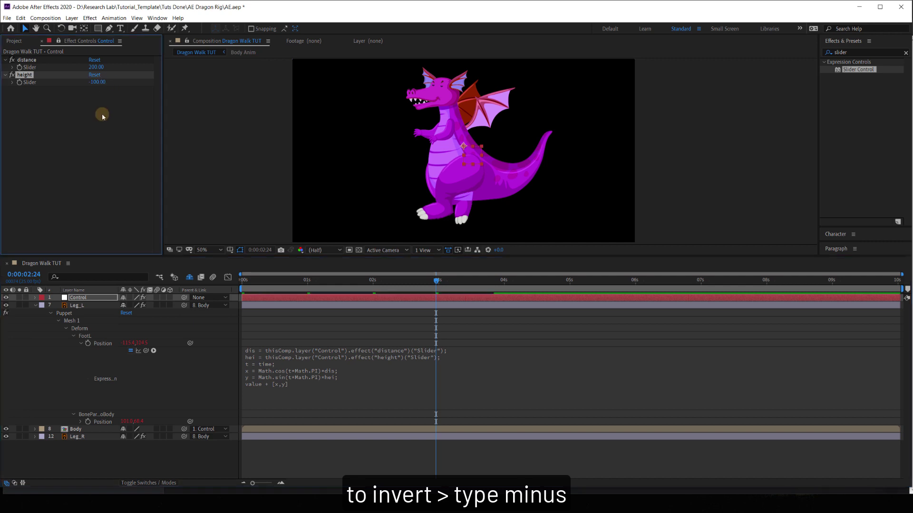
left_click_drag(271, 293, 624, 288)
left_click_drag(255, 284, 486, 289)
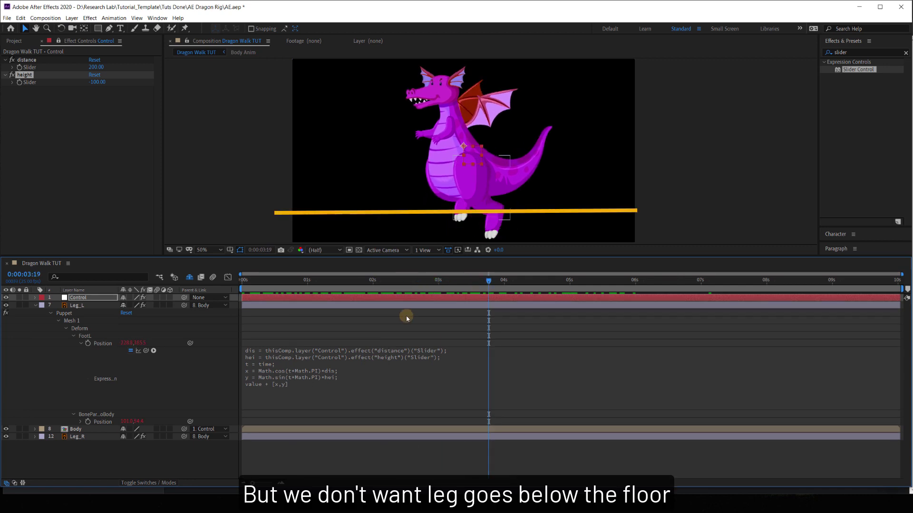
Step: Change the FootL expression's output to value + [x,Math.abs(y)], preview it from the start and scrub through the motion
left_click(339, 378)
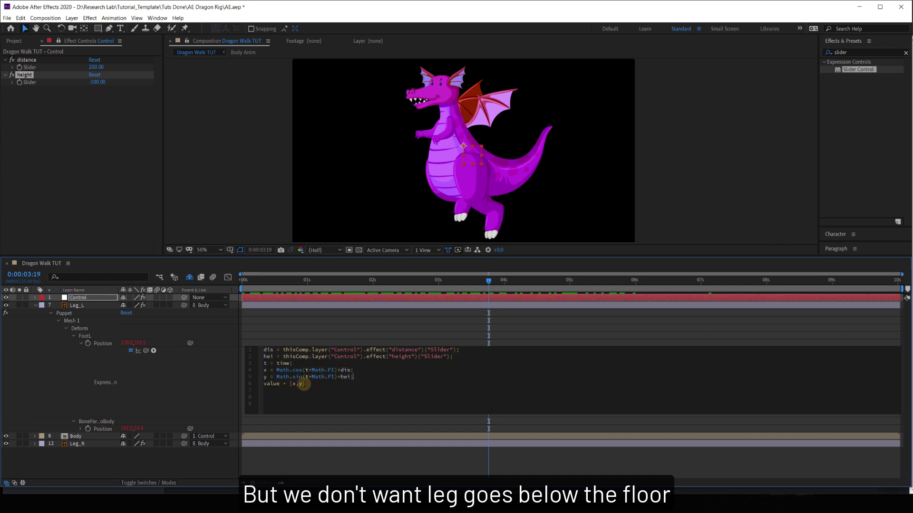
type("Math.")
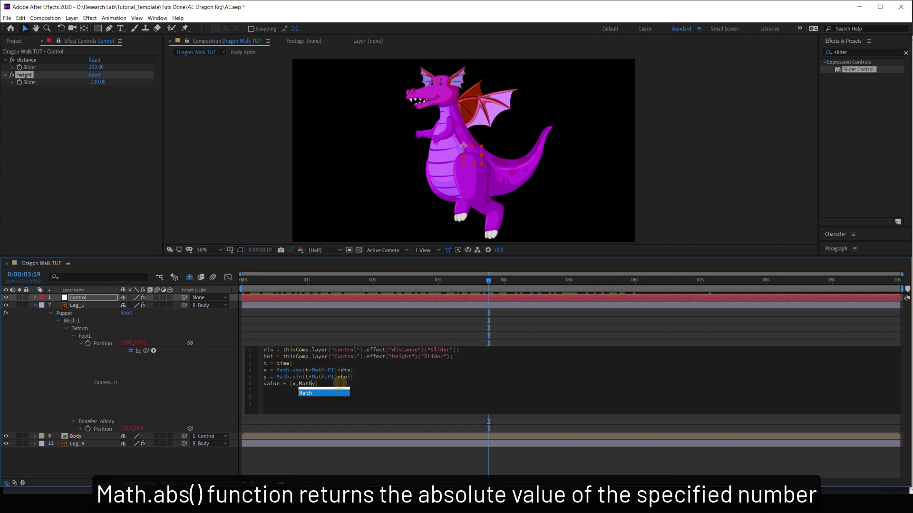
type("abs")
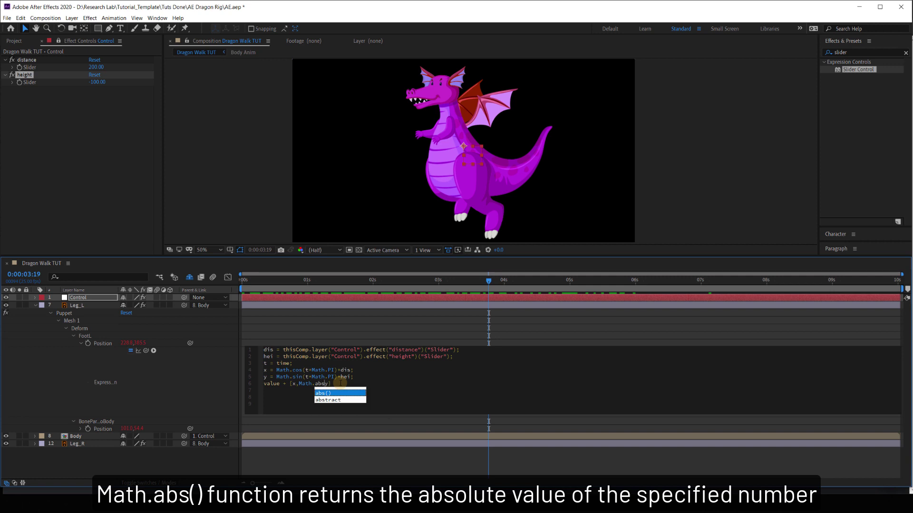
key("Return")
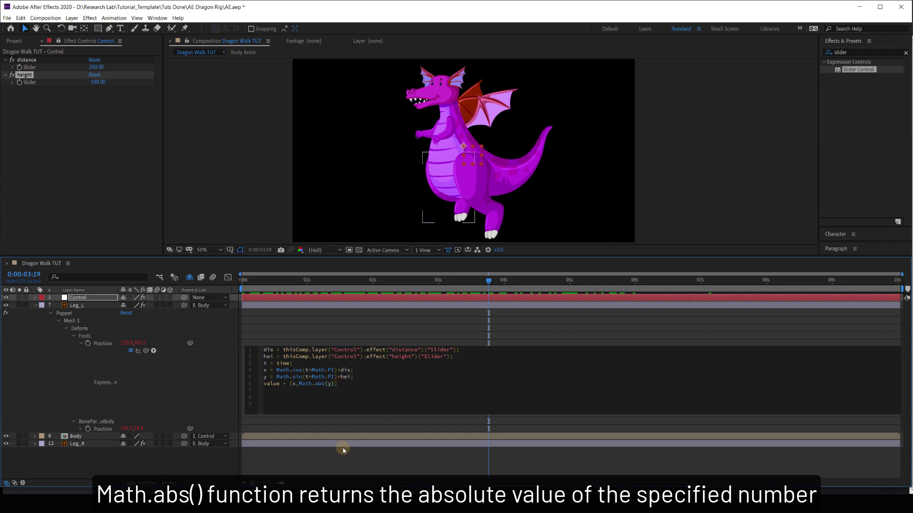
left_click(330, 457)
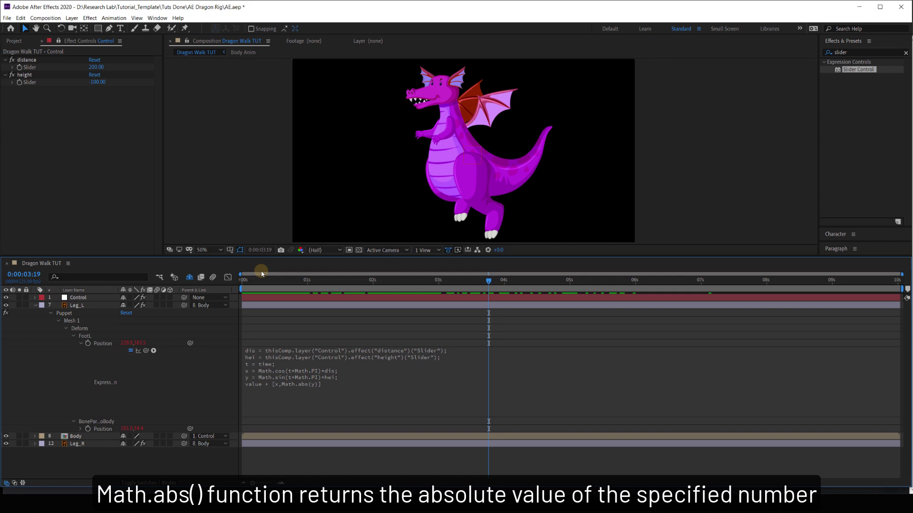
key("Home")
key("space")
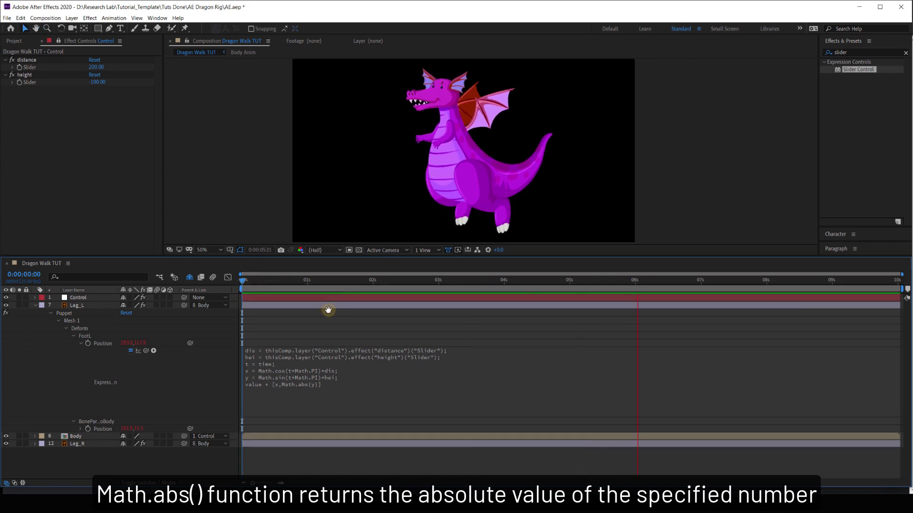
key("space")
left_click_drag(244, 282, 391, 286)
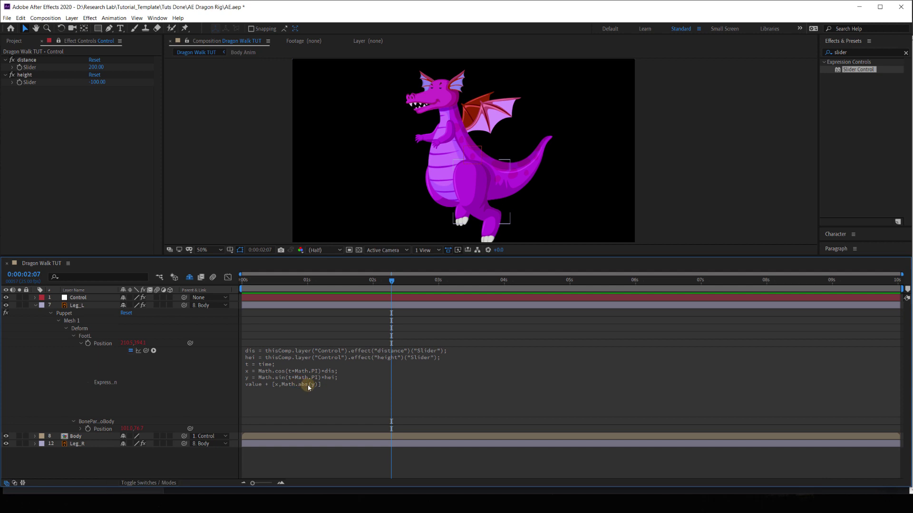
Step: Negate the absolute y term so the FootL output reads value + [x,-Math.abs(y)], and preview the animation
left_click(308, 387)
left_click(306, 384)
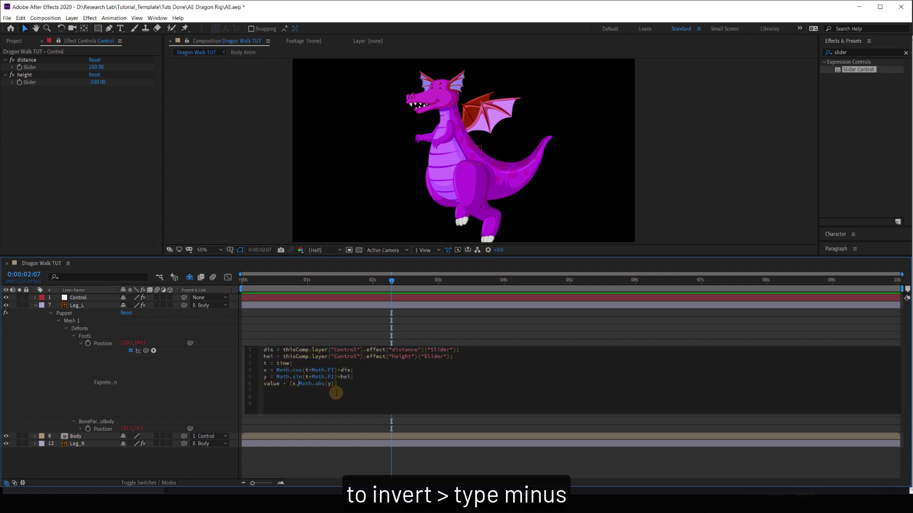
left_click(341, 457)
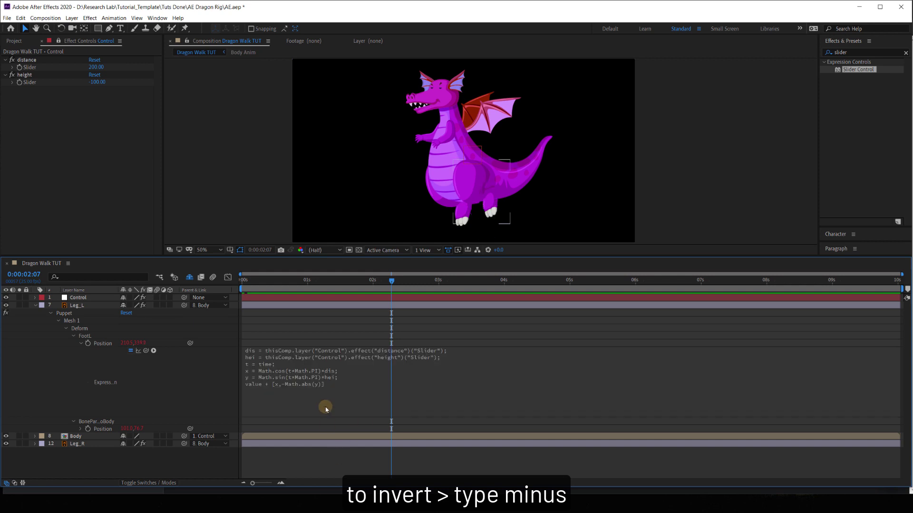
left_click_drag(250, 286, 593, 319)
left_click(255, 280)
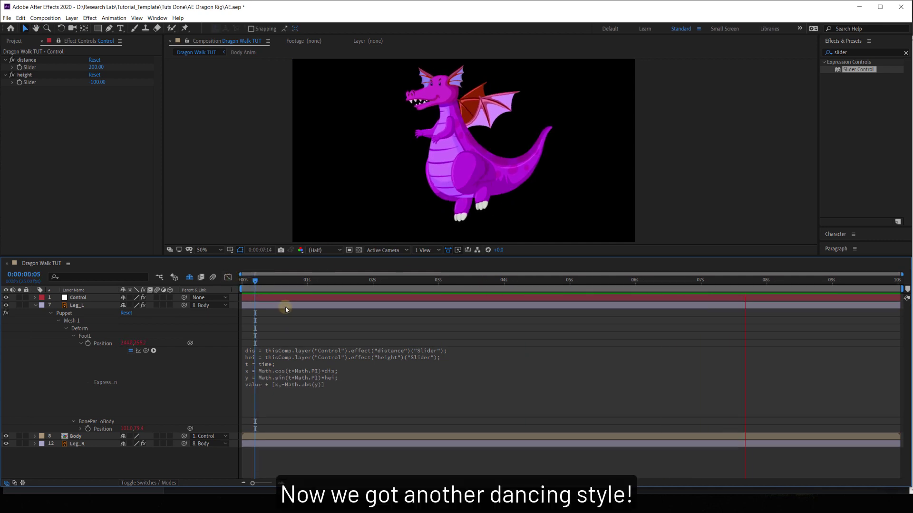
key("space")
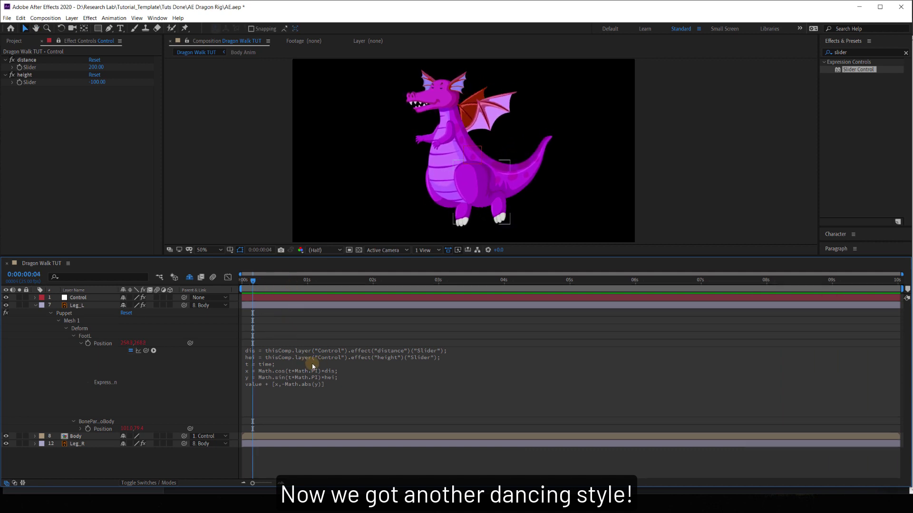
Step: Wrap the FootL output line in an if(t%2<1){ } condition and open an else{ } branch below it
left_click(343, 378)
left_click(369, 378)
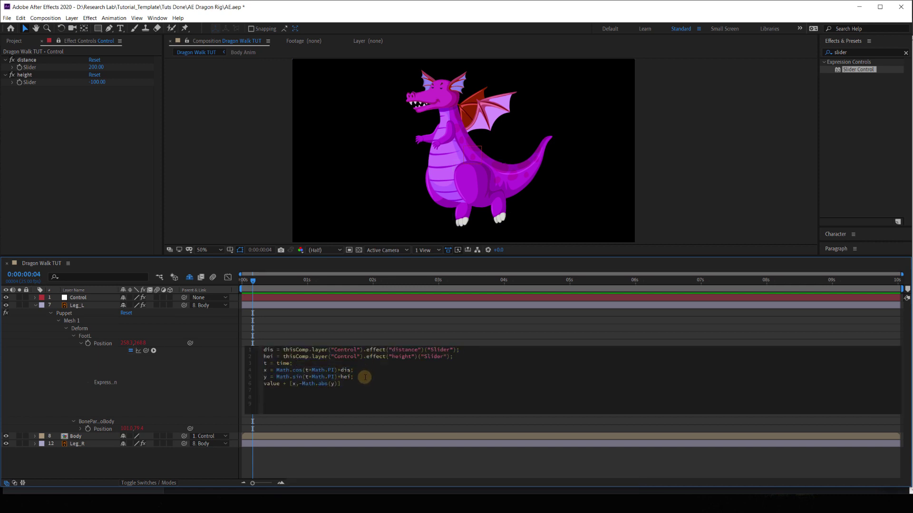
key("Return")
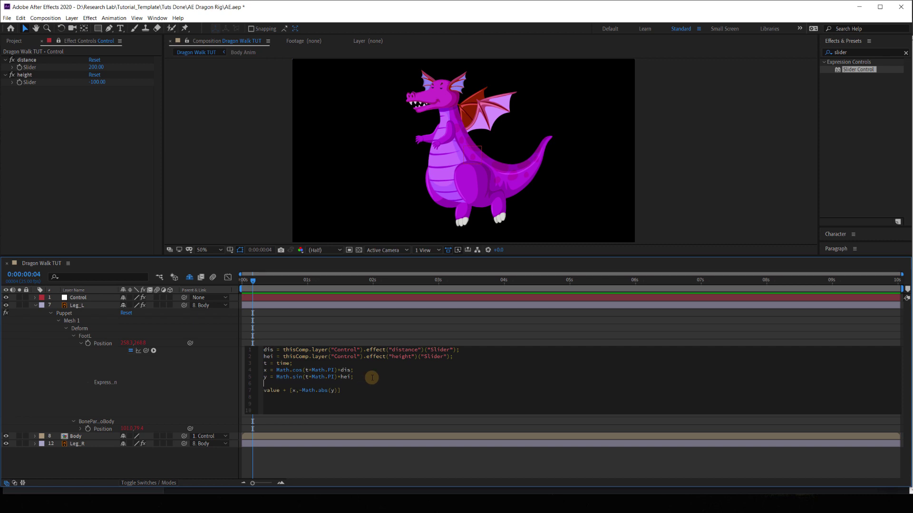
type("if(t")
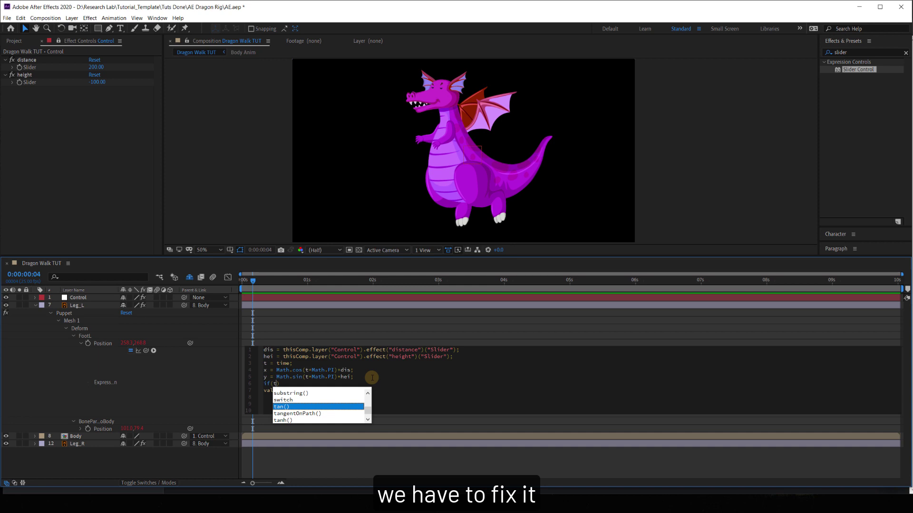
type("%2<1")
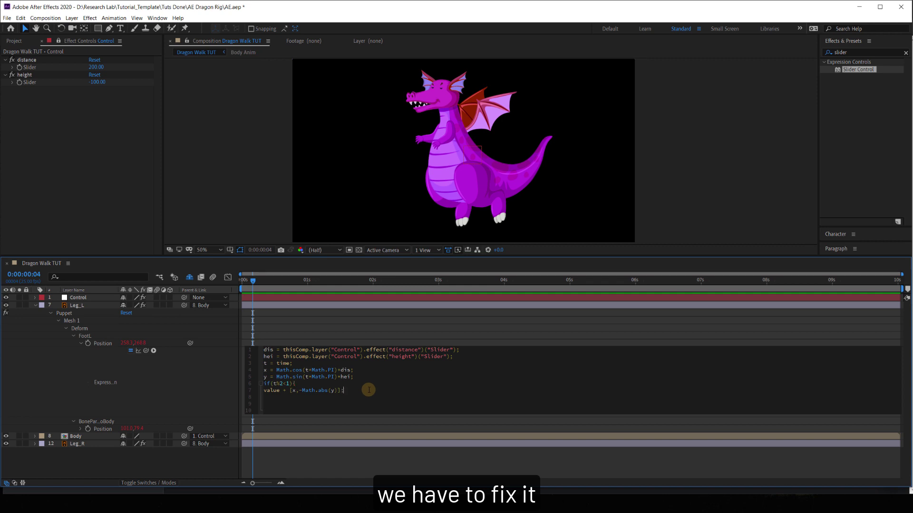
key("Return")
type("}e")
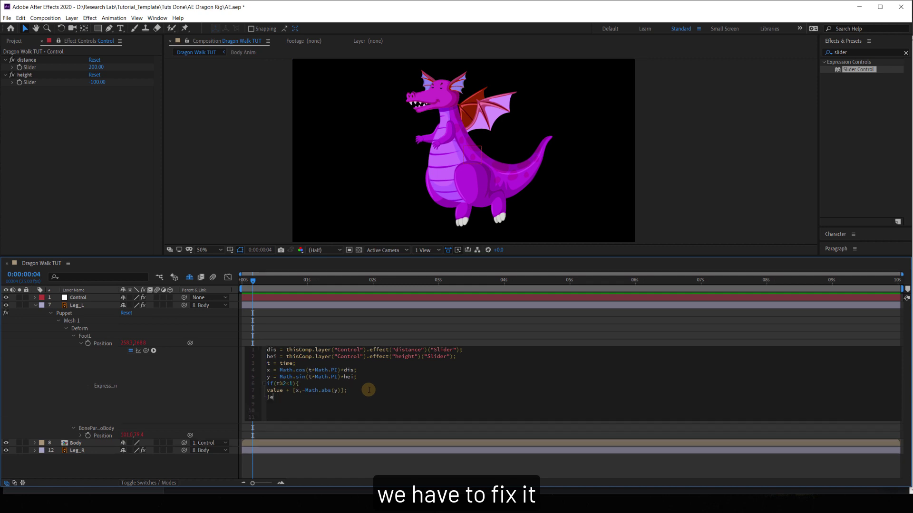
type("lse{")
key("Return")
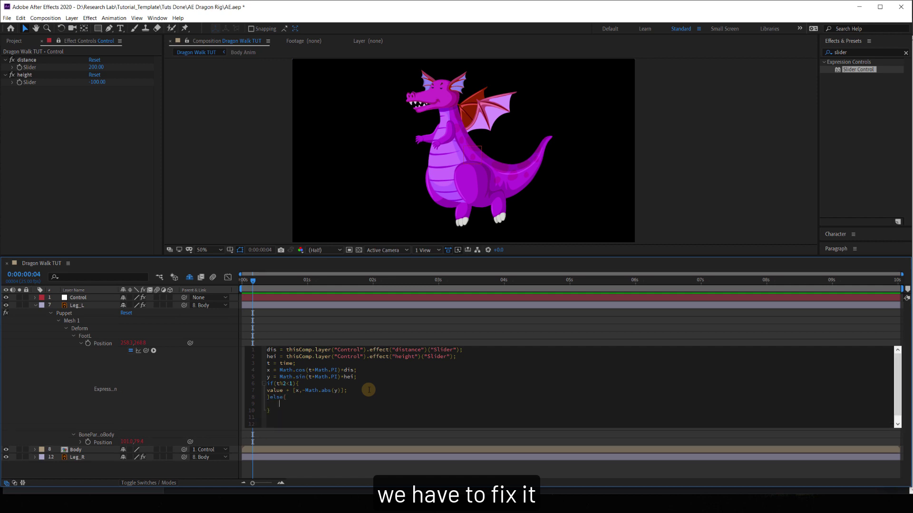
Step: Copy the value output line into the else branch and indent the original line inside the if branch
left_click_drag(360, 391, 268, 390)
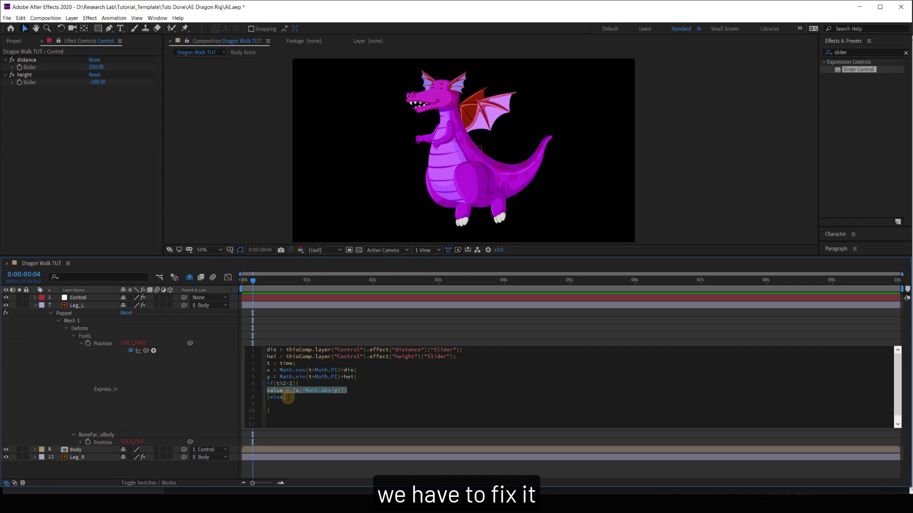
left_click(290, 405)
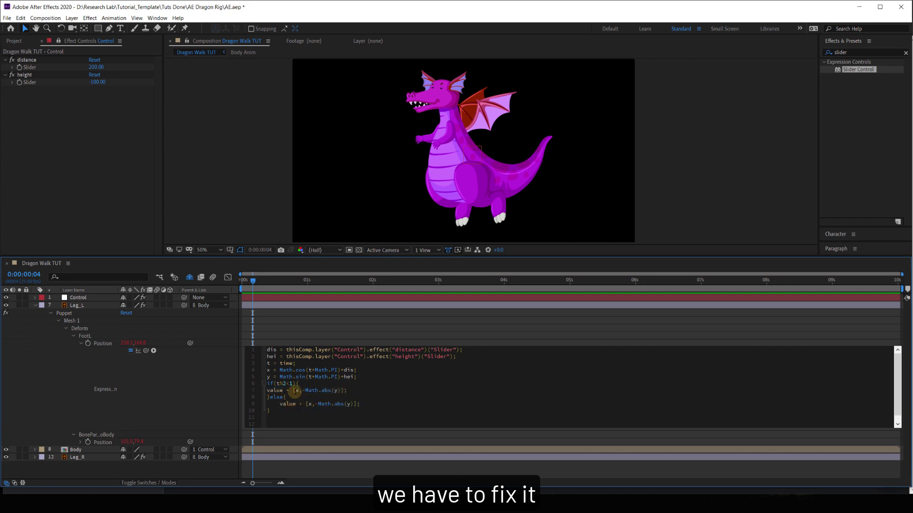
left_click(267, 390)
key("Tab")
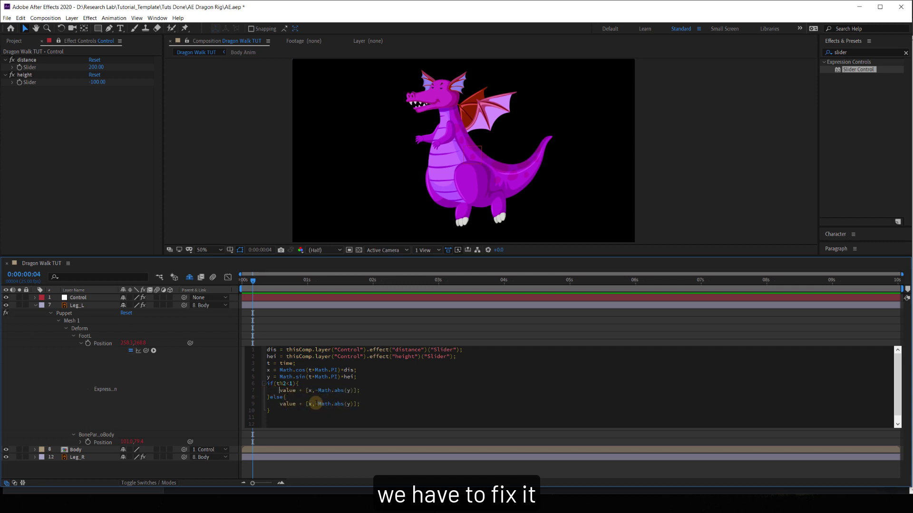
Step: Replace -Math.abs(y) with 0 in the else branch so it outputs value + [x,0], and preview from the start
left_click_drag(314, 404, 354, 404)
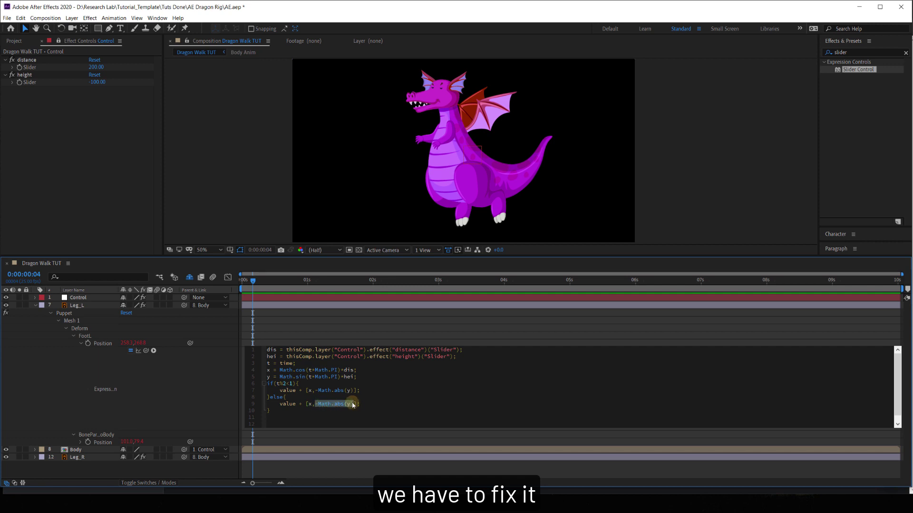
type("0")
left_click(255, 314)
key("Home")
key("space")
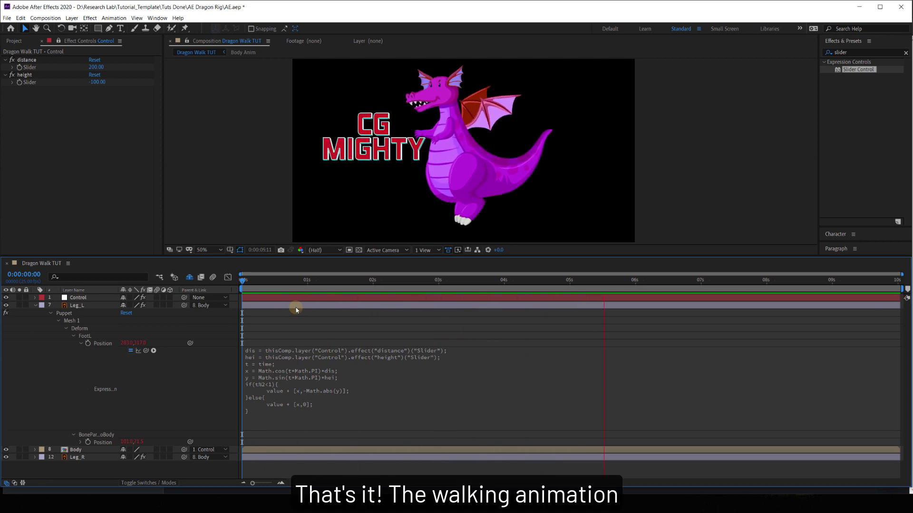
key("space")
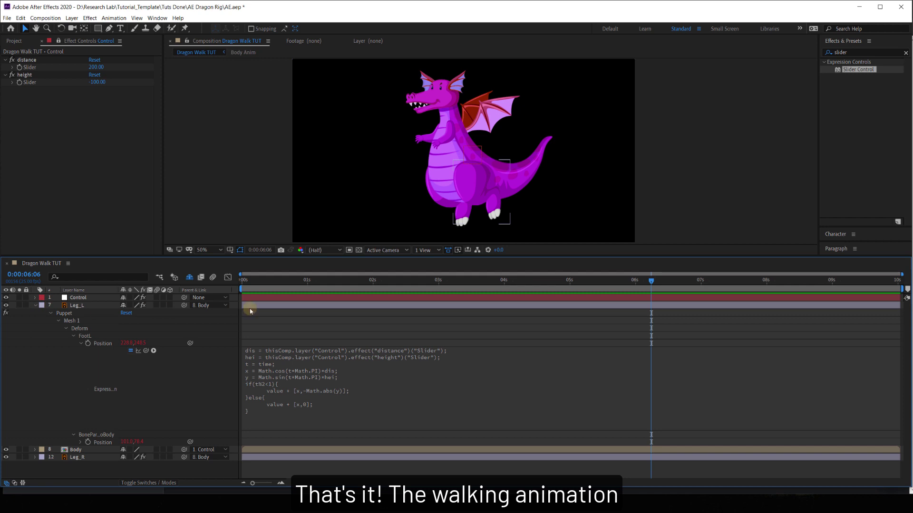
Step: Reveal the Control layer's Position property, test shifting its x value and undo the shift
left_click(262, 300)
key("p")
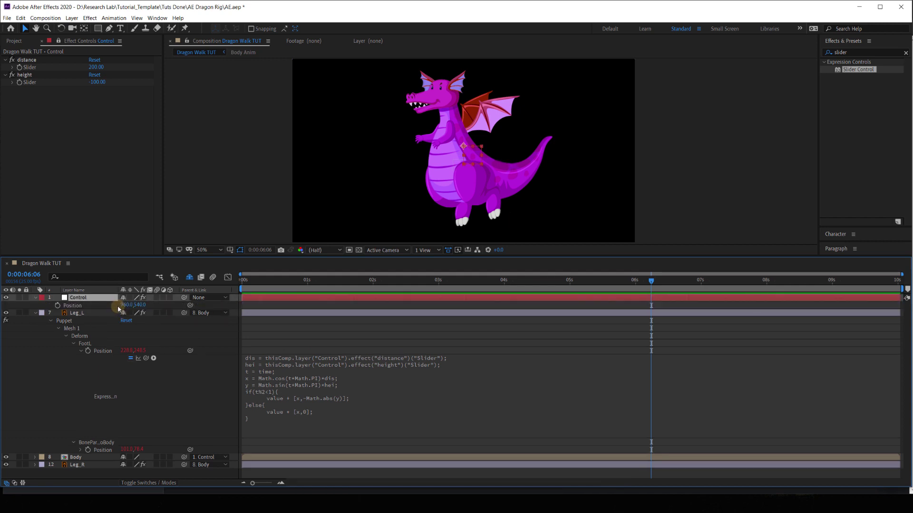
left_click_drag(122, 305, 212, 314)
key("ctrl+z")
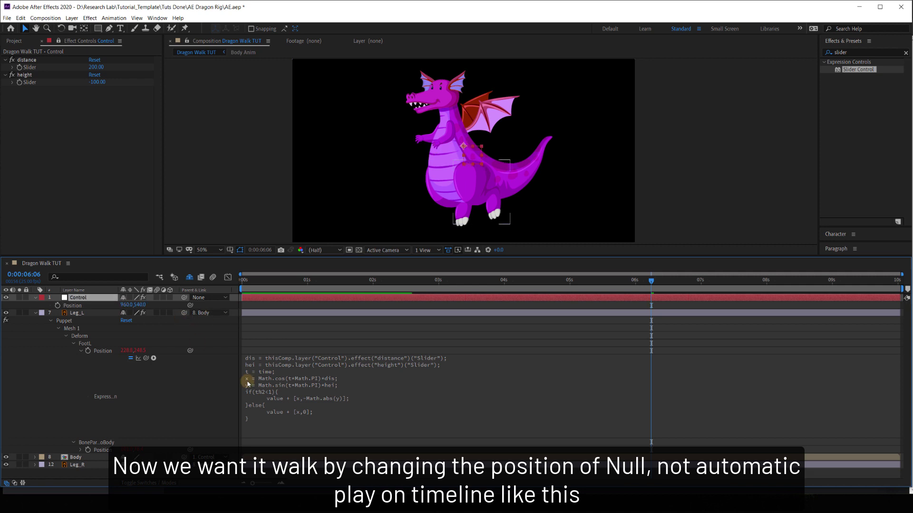
Step: Replace time in the FootL expression with Control's x position, making t = (thisComp.layer("Control").transform.position[0]-1920)/100
left_click(301, 372)
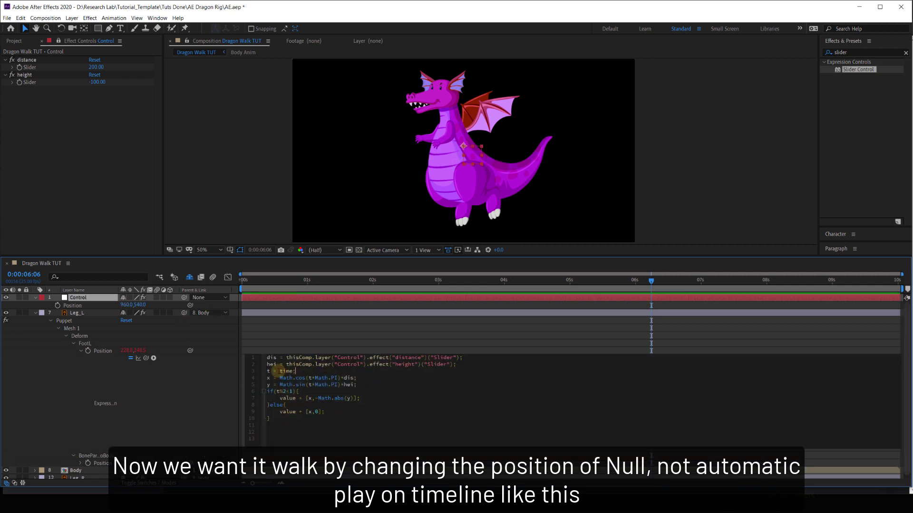
double_click(285, 371)
left_click_drag(146, 358, 126, 304)
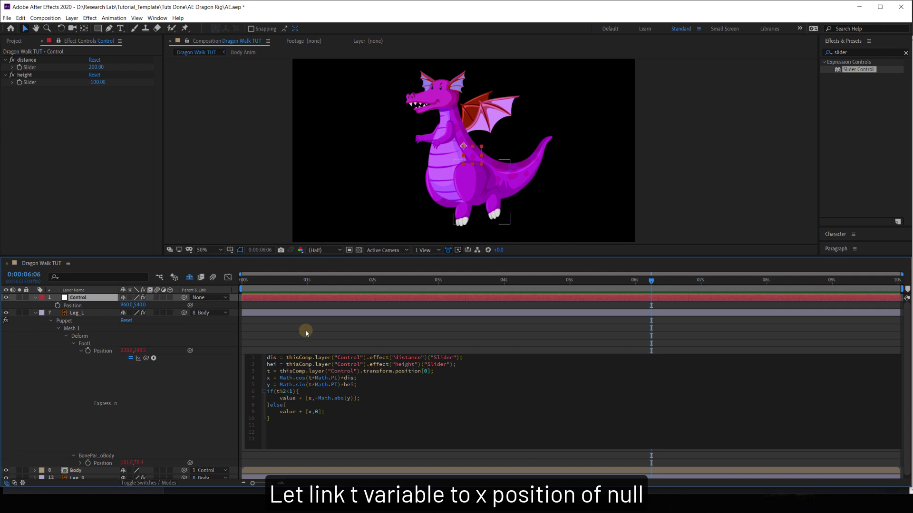
type("1920")
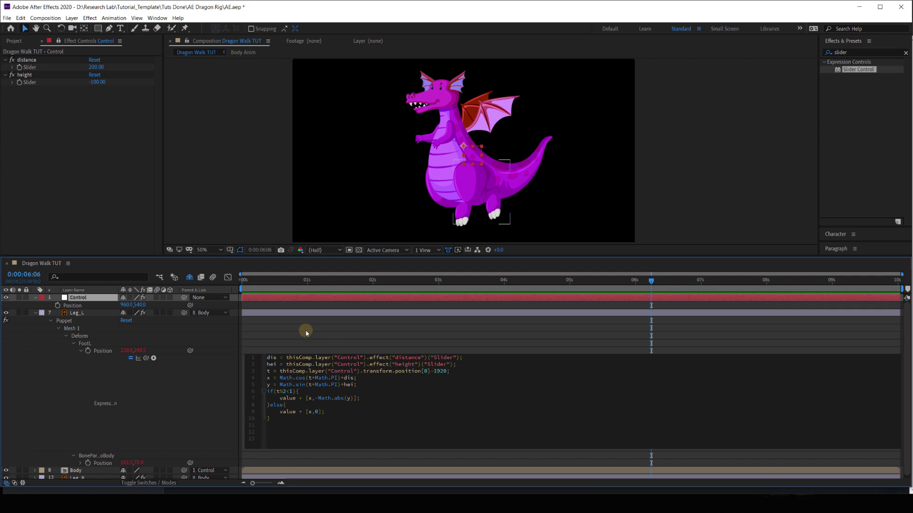
type(")")
left_click(280, 371)
type("(")
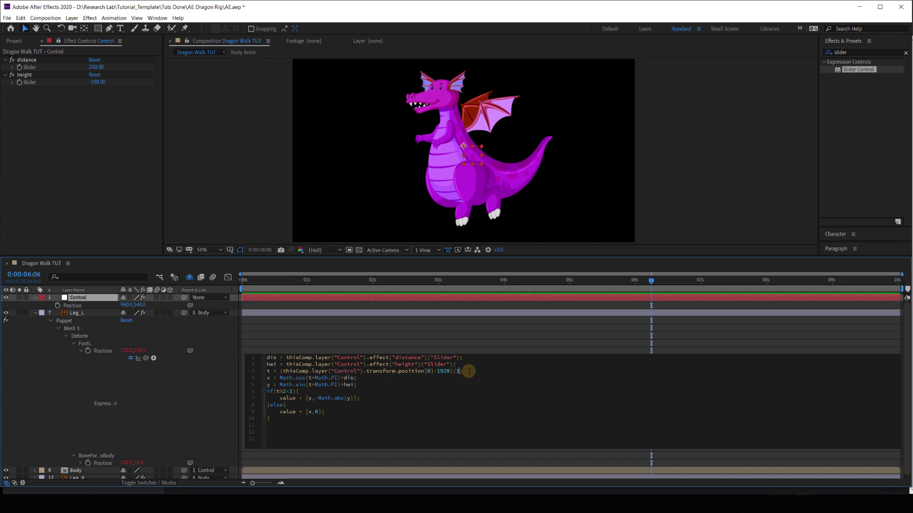
left_click(227, 374)
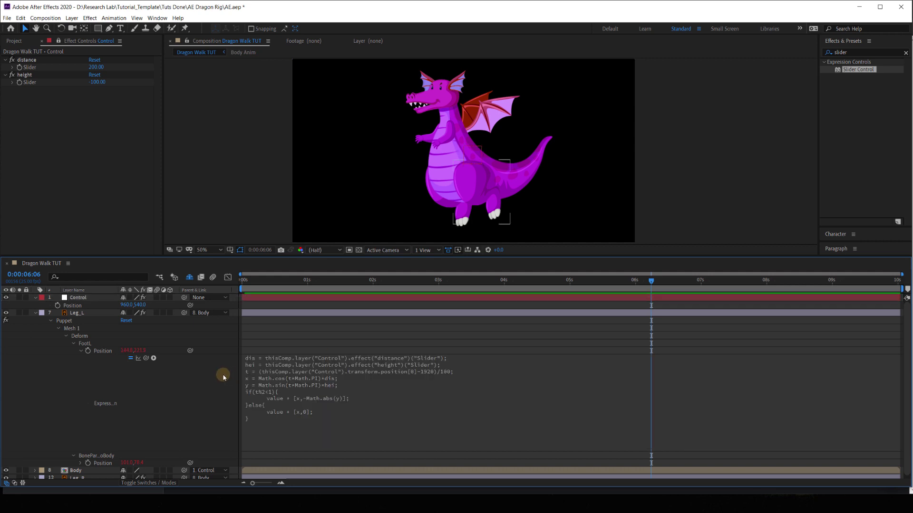
Step: Preview the timeline from the start and shift the Control null's x position to test the linked leg motion
left_click(244, 280)
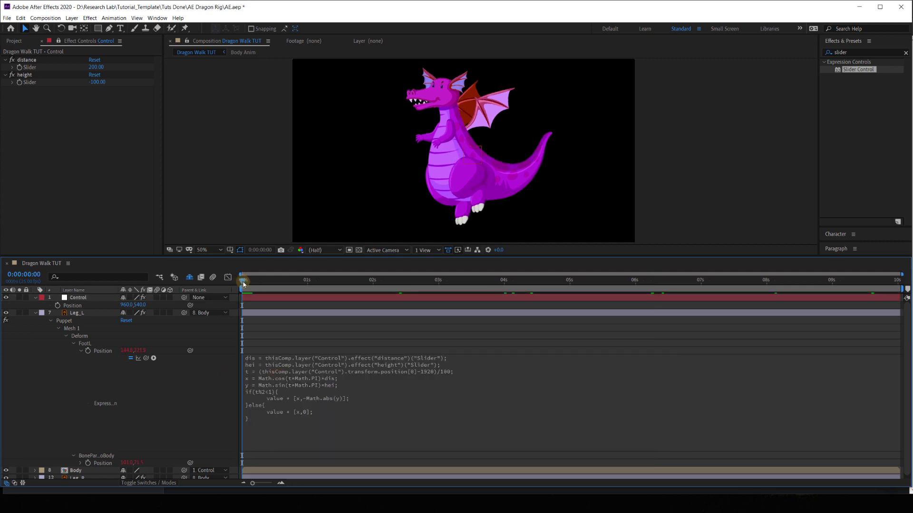
key("space")
left_click_drag(299, 290, 373, 298)
left_click_drag(124, 306, 206, 318)
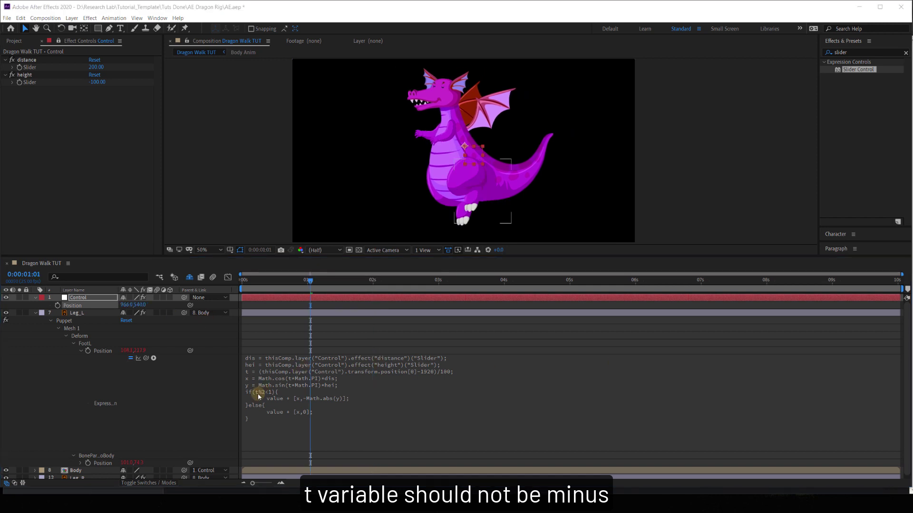
Step: Wrap t in Math.abs() in the FootL expression's if condition so it reads if(Math.abs(t)%2<1)
left_click(258, 396)
left_click(274, 392)
type("Math.abs(t)")
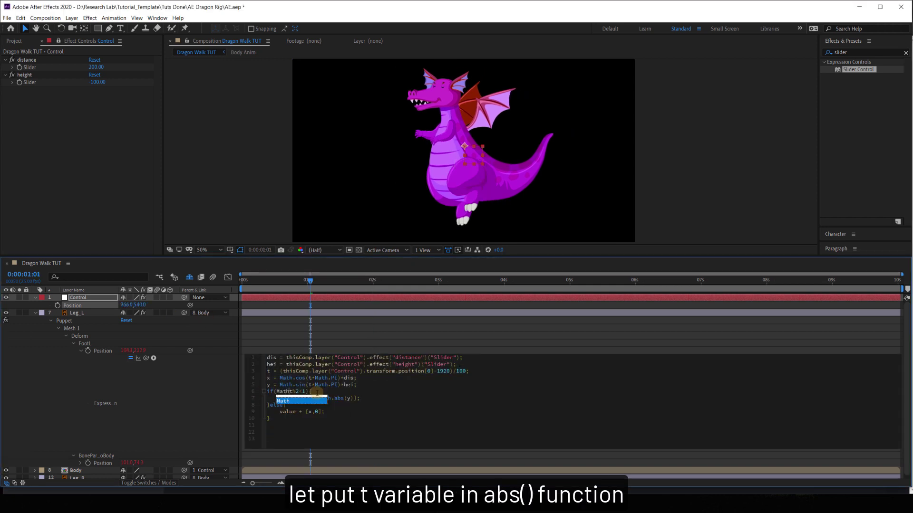
type("t")
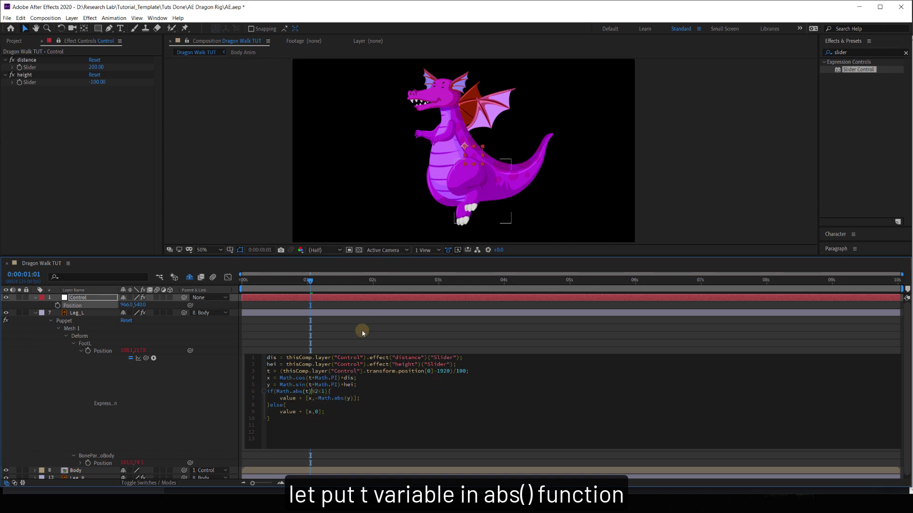
left_click(361, 330)
Step: Shift the Control null's x position back and forth at about 0:00:01:14 to test the leg motion
left_click(334, 281)
left_click_drag(346, 284, 345, 282)
left_click_drag(126, 304, 8, 298)
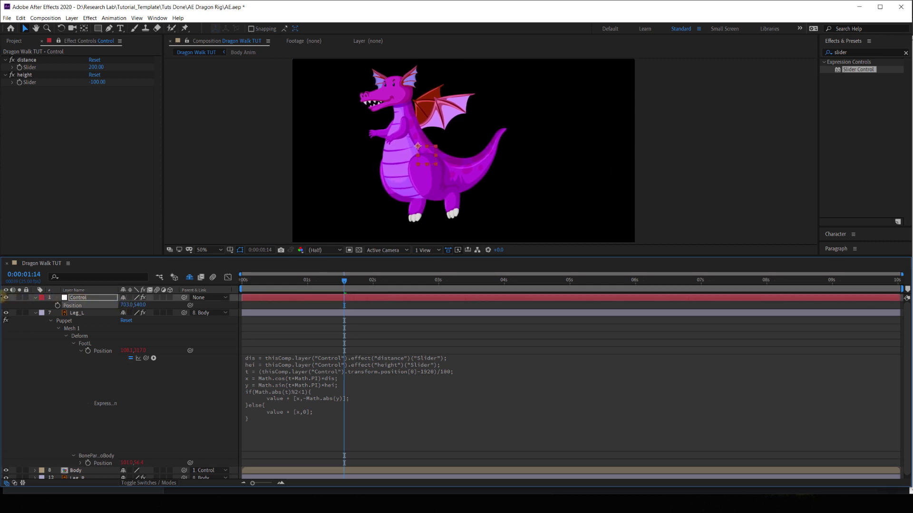
left_click(126, 305)
left_click_drag(127, 307, 194, 312)
left_click_drag(294, 320, 105, 301)
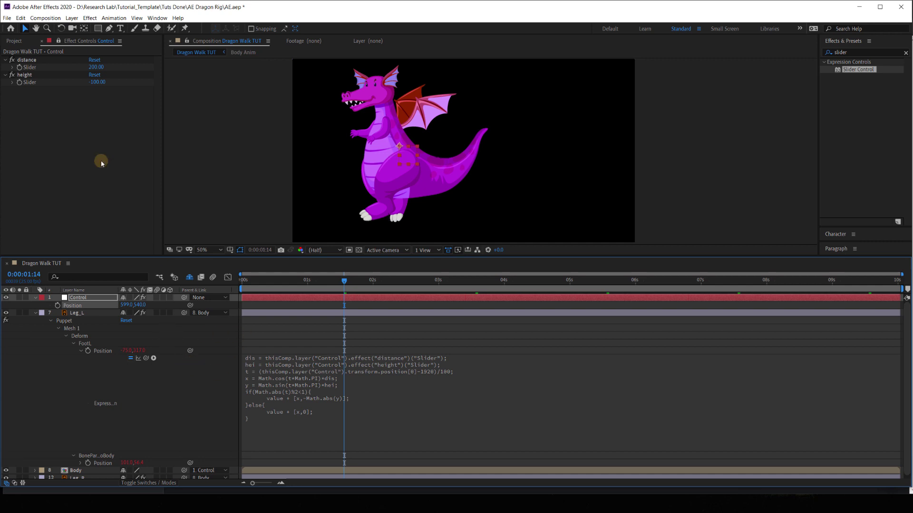
Step: Keyframe the Control null's x position at 1920 at 0 seconds and at 0 at 4 seconds
left_click_drag(276, 285, 238, 283)
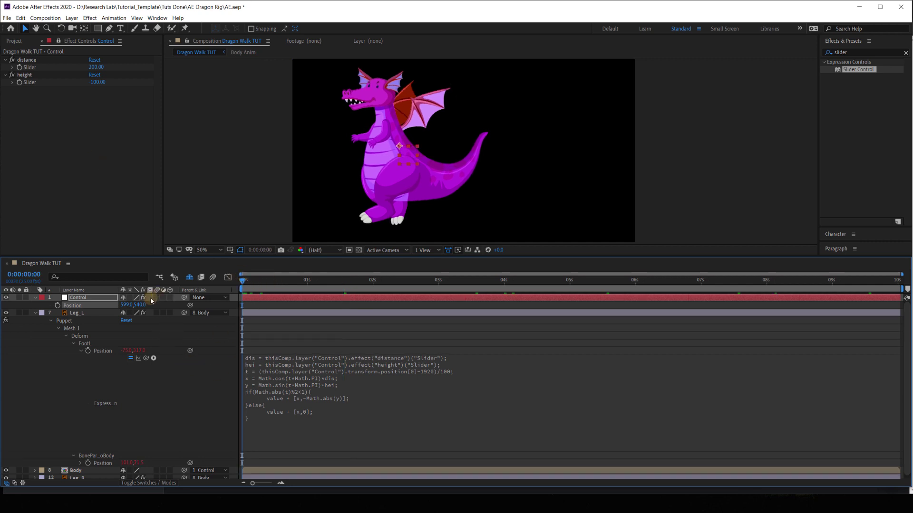
left_click(125, 307)
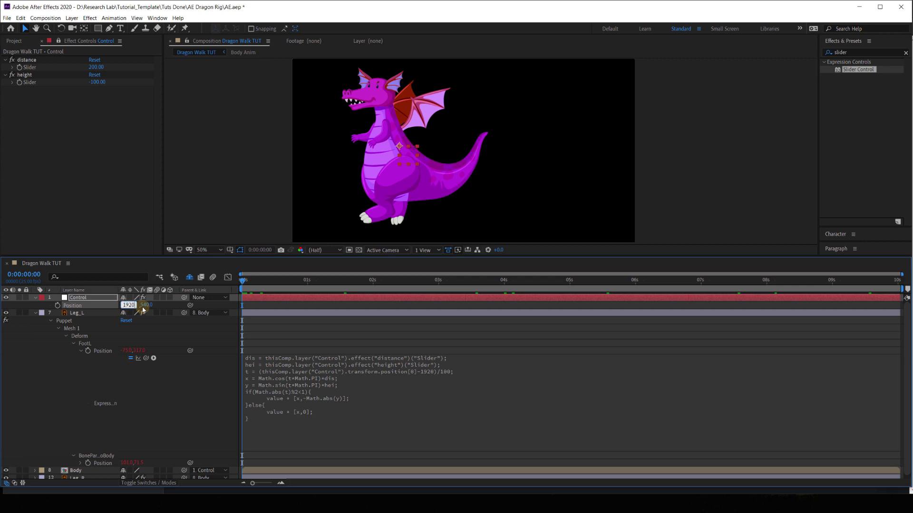
type("1920")
key("Tab")
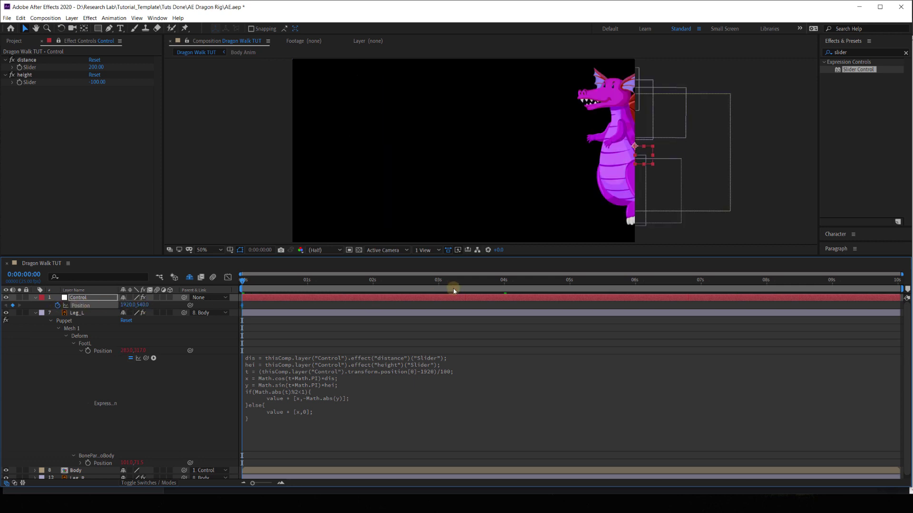
left_click(504, 282)
left_click(122, 325)
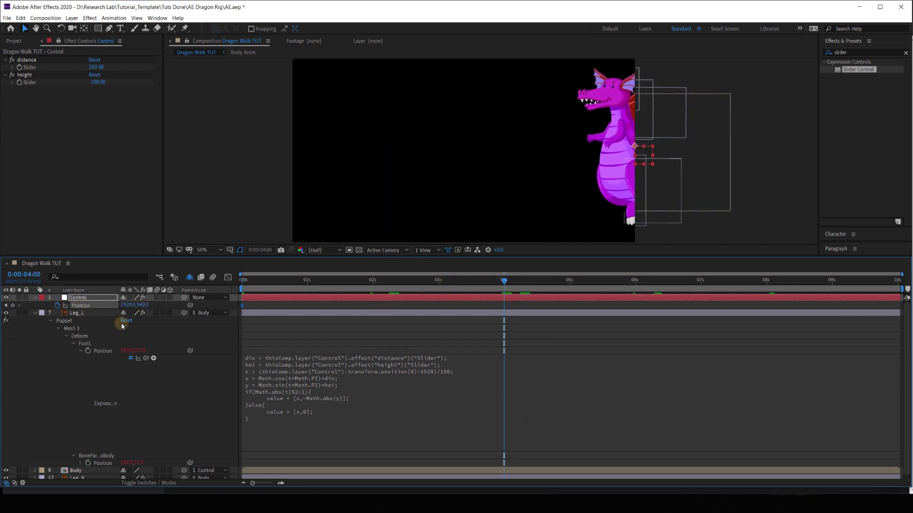
left_click(127, 306)
type("0")
key("Return")
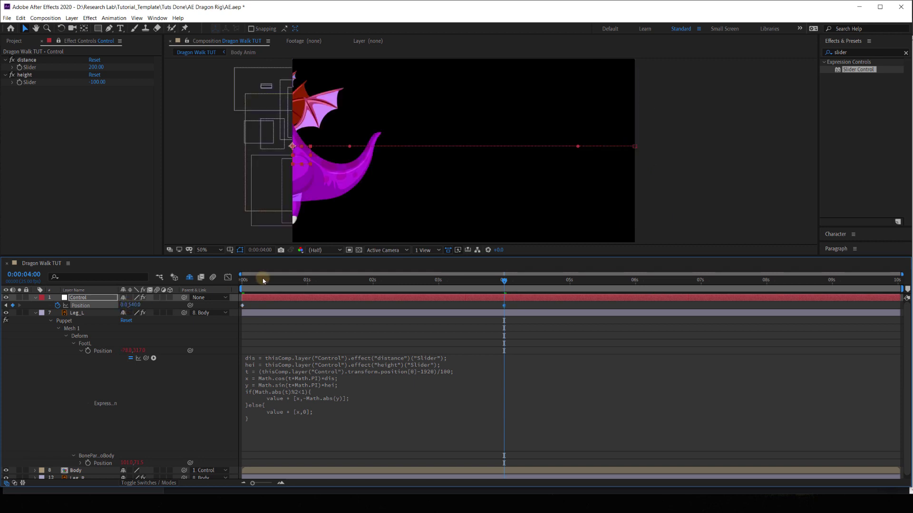
Step: Preview the Control null's keyframed movement from the start of the timeline
left_click_drag(263, 281, 243, 281)
key("space")
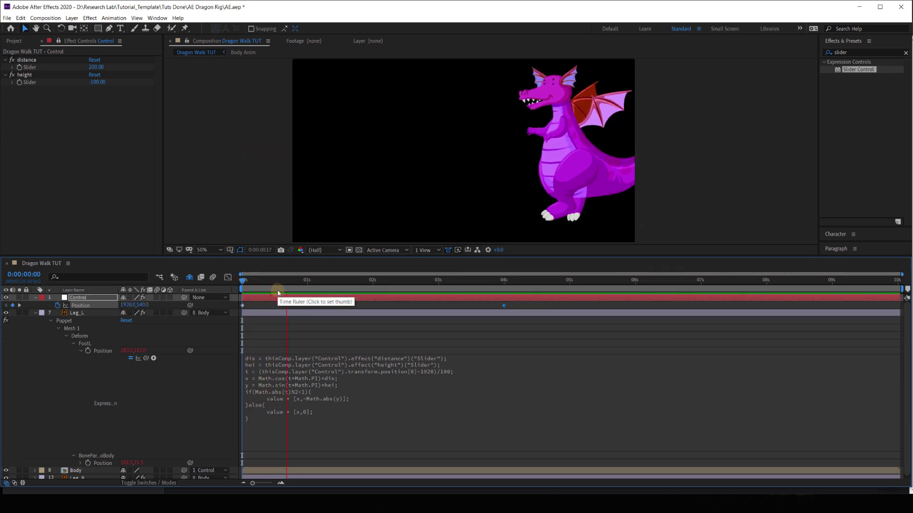
key("space")
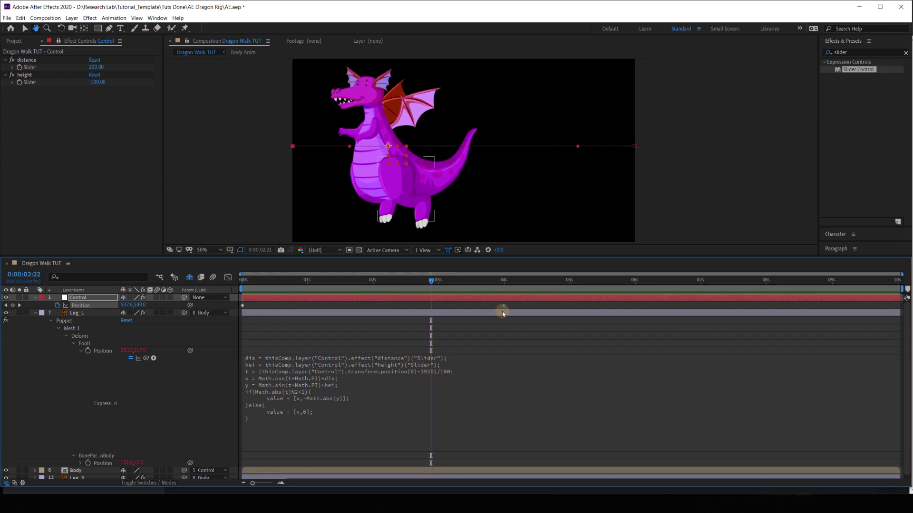
Step: Move Control's second Position keyframe to 7 seconds and preview the slower walk from the start
left_click_drag(504, 309, 701, 309)
left_click_drag(247, 283, 232, 282)
key("space")
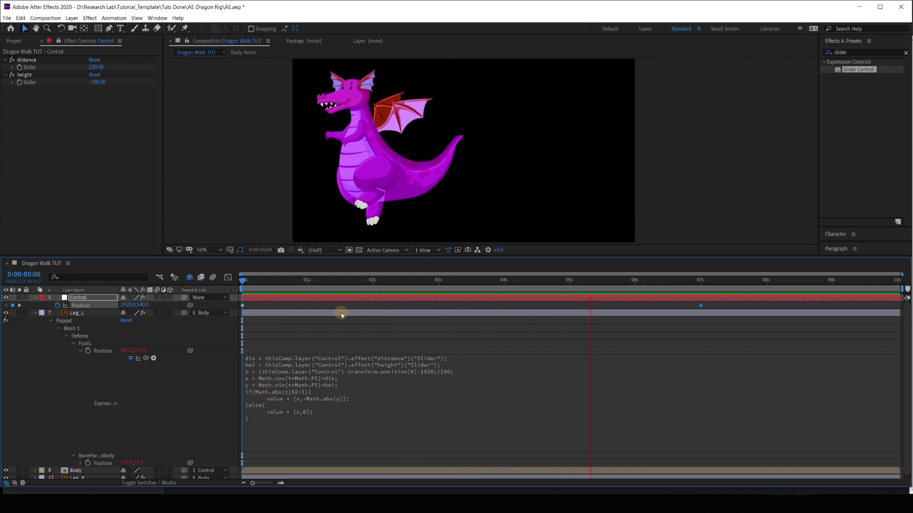
key("space")
left_click_drag(468, 284, 475, 286)
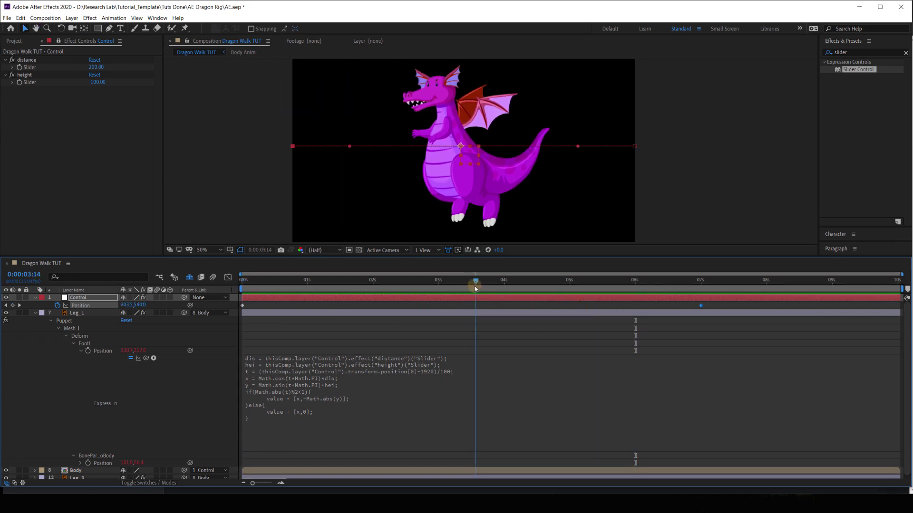
Step: Copy the whole FootL Position expression and collapse the Leg_L layer
left_click(309, 385)
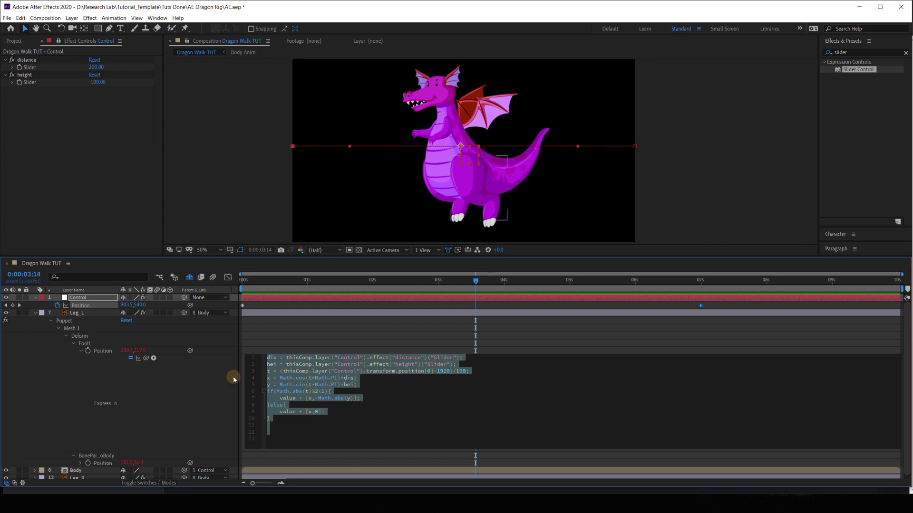
left_click(166, 381)
left_click(36, 314)
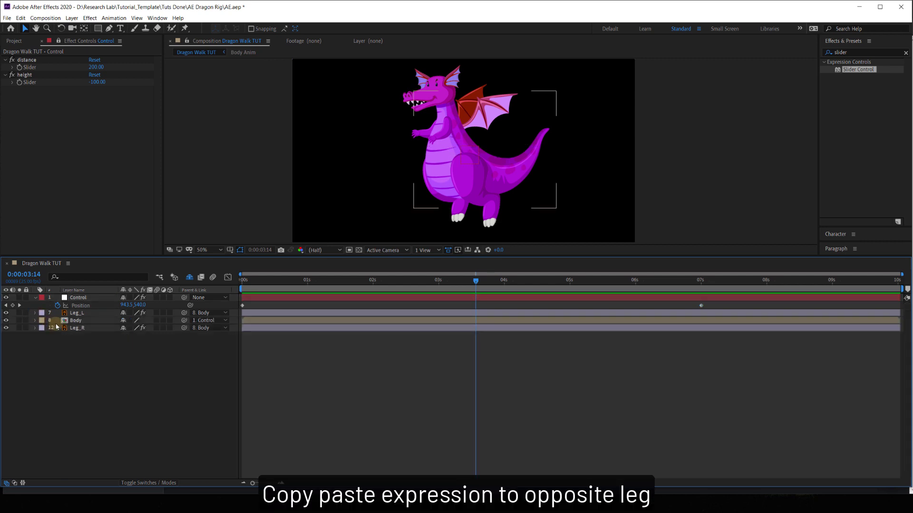
Step: Reveal the Leg_R layer's animated puppet pins and remove the Position keyframes from Puppet Pin 1 and Puppet Pin 2
left_click(64, 329)
key("u")
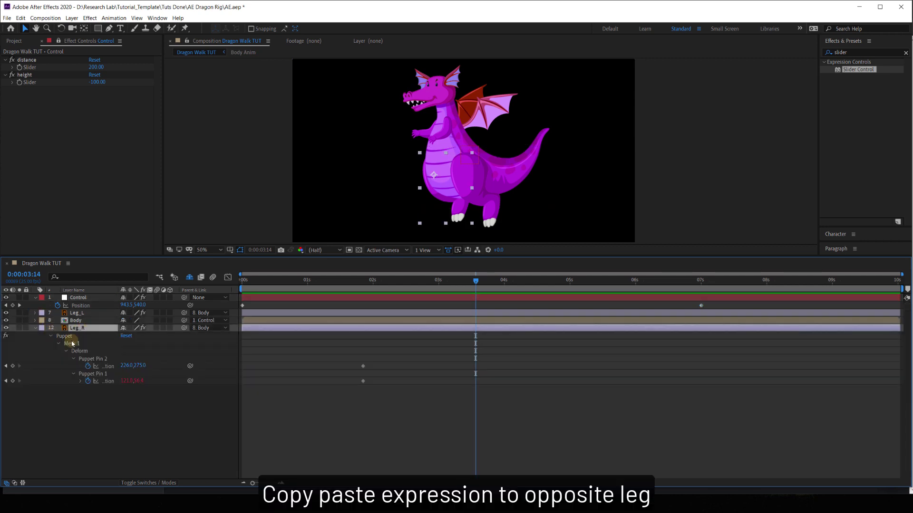
left_click(98, 359)
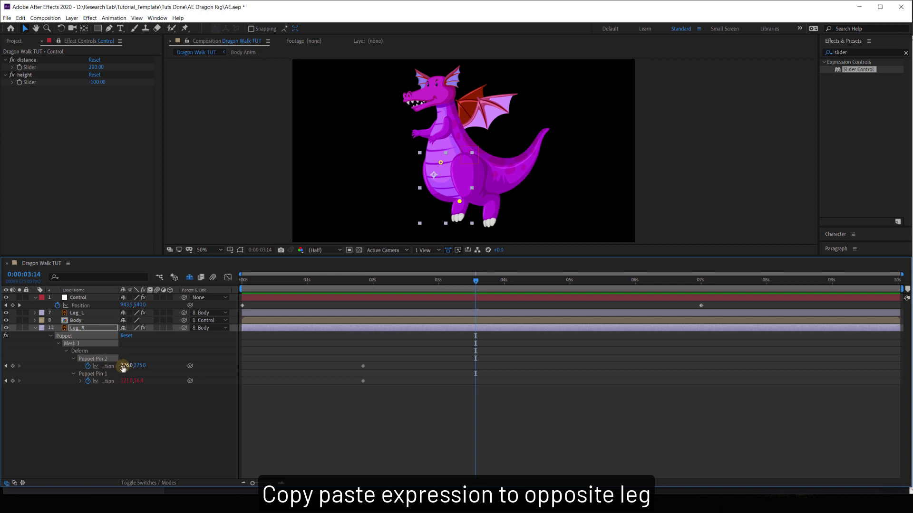
left_click(88, 375)
mouse_move(125, 366)
left_mouse_down()
mouse_move(173, 368)
mouse_move(124, 369)
mouse_move(153, 369)
mouse_move(133, 373)
left_mouse_up()
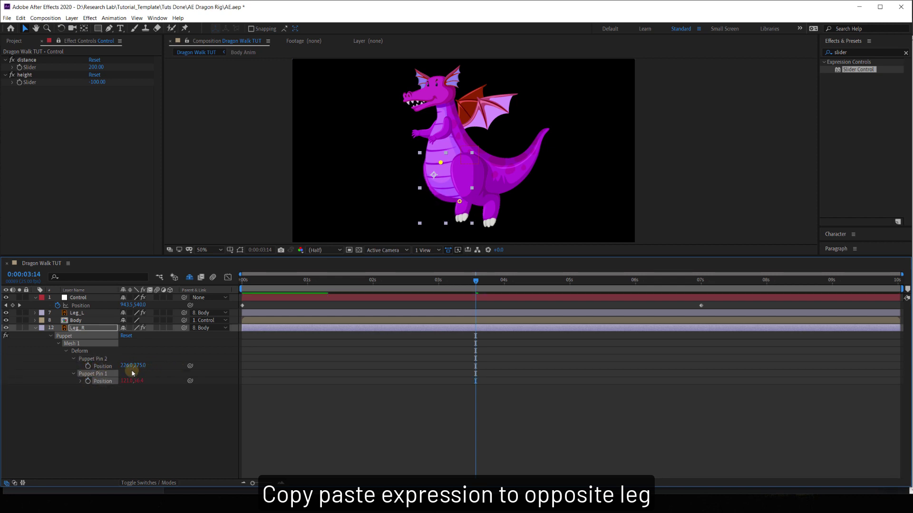
Step: Paste the copied expression onto Leg_R's Puppet Pin 2 Position and enlarge the expression field to show all its lines
left_click(89, 366, "alt")
key("ctrl+v")
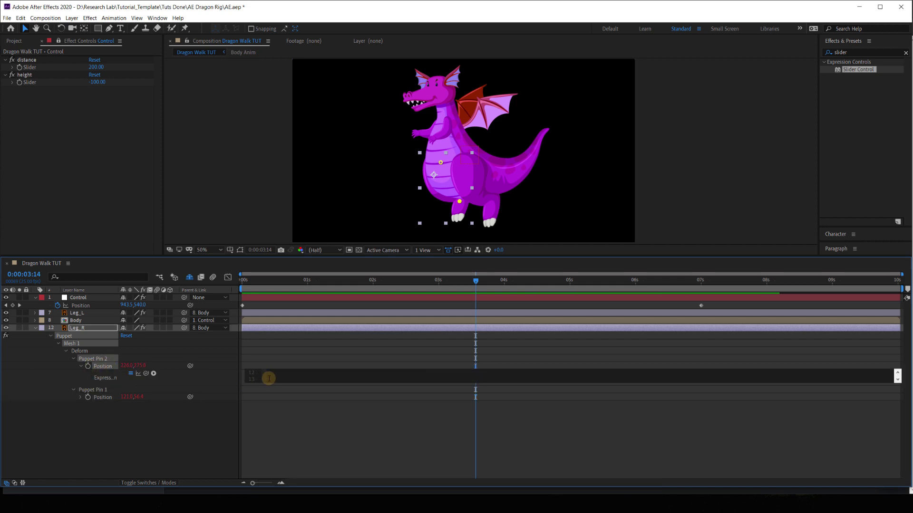
left_click_drag(275, 384, 285, 459)
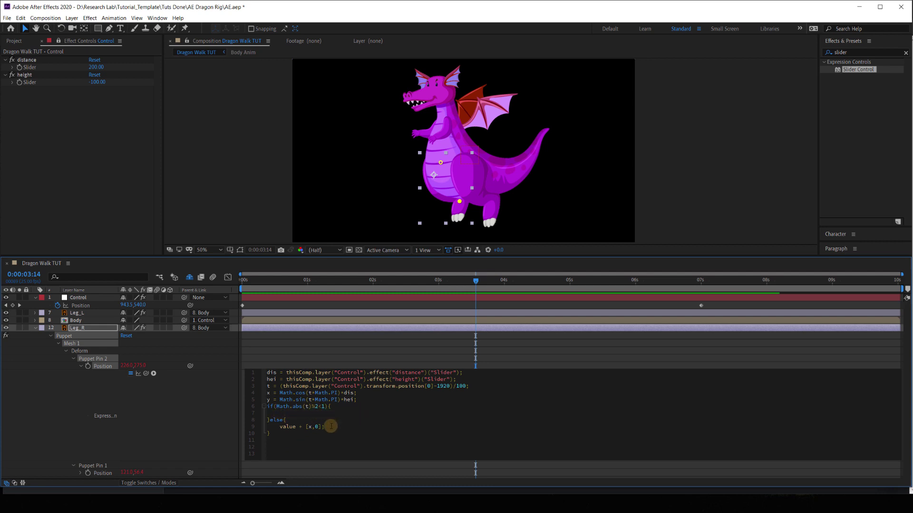
Step: Swap the if and else outputs in the Leg_R expression, negate x as -Math.cos(t*Math.PI)*dis, and preview the walk
type("value = [x,-Math.abs(y)];")
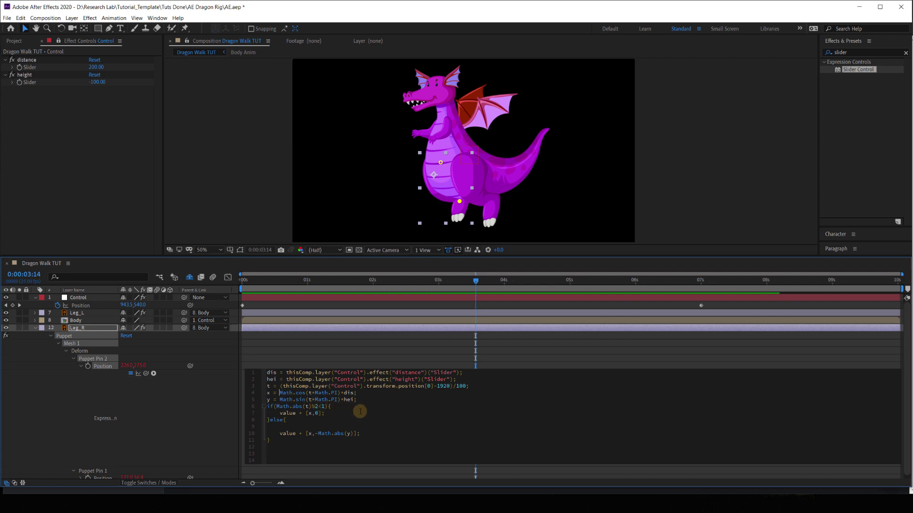
left_click(269, 299)
left_click_drag(260, 282, 228, 284)
key("space")
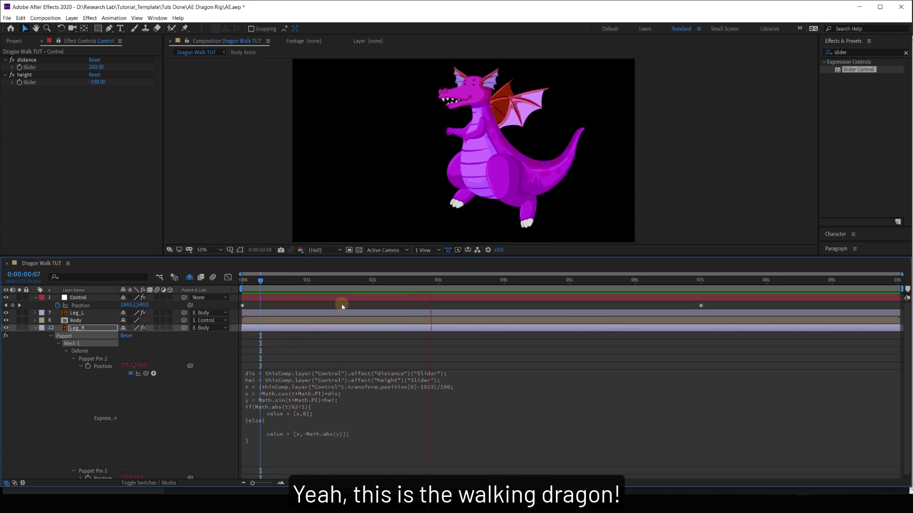
key("space")
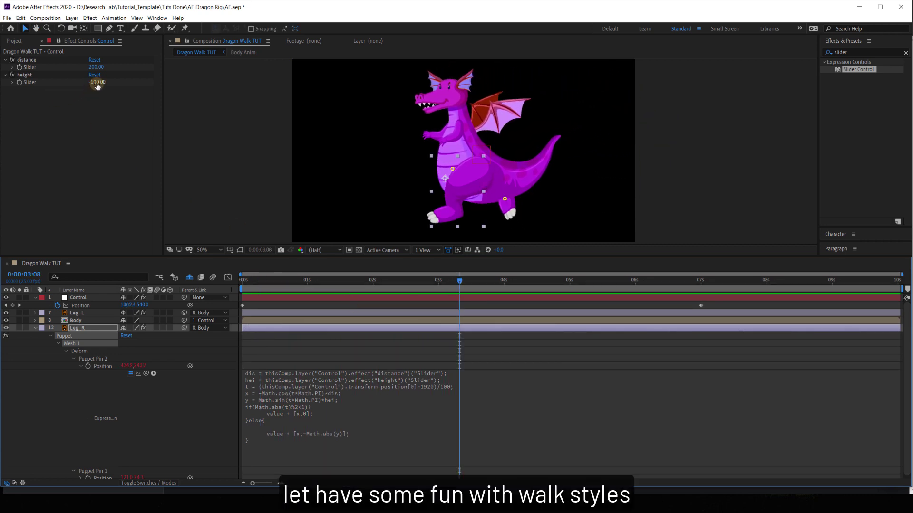
Step: Try a walk style with the Control null's height slider at 204 and distance slider at 50, and preview it
left_click_drag(95, 82, 78, 83)
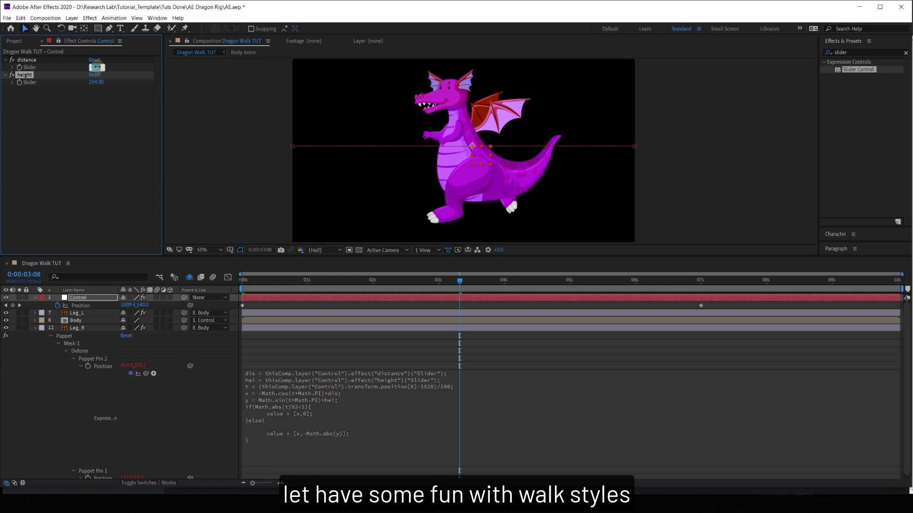
type("50")
key("Return")
key("space")
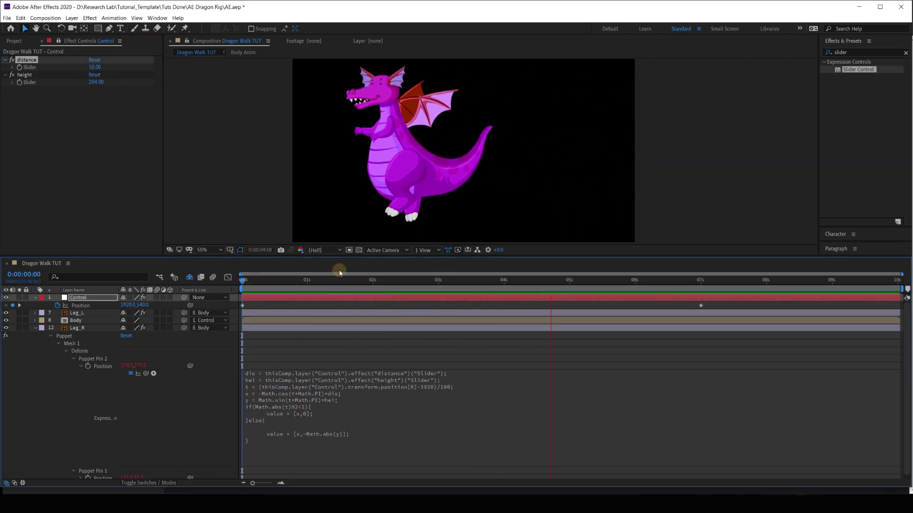
key("space")
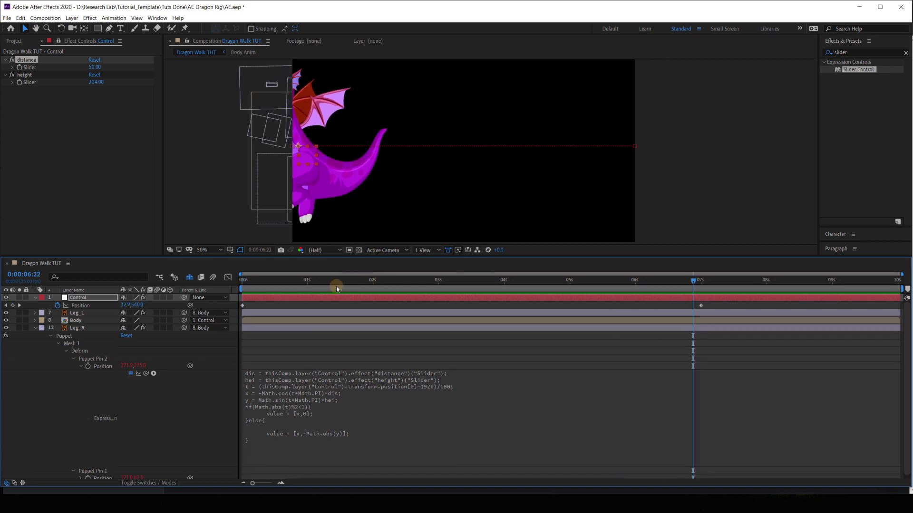
Step: Set the Control null's distance slider to 400 and height slider to 300, and preview the walk
left_click_drag(326, 285, 353, 285)
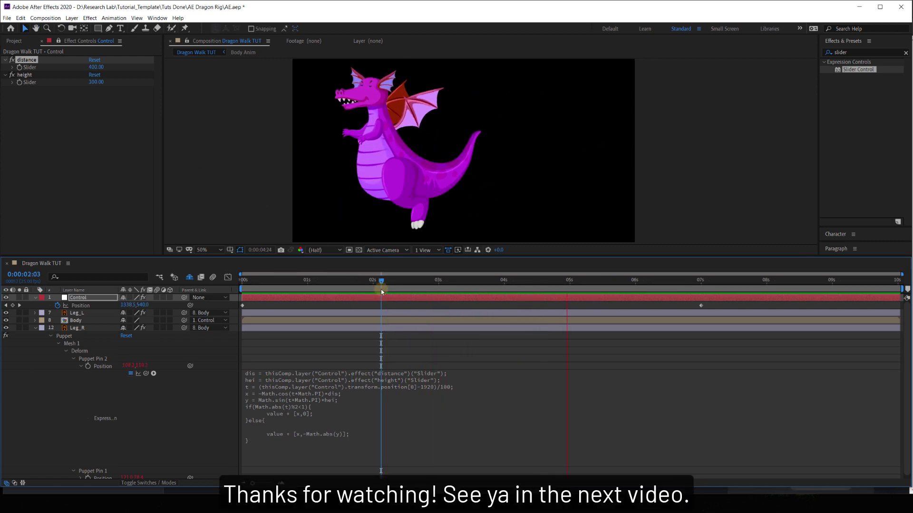
key("space")
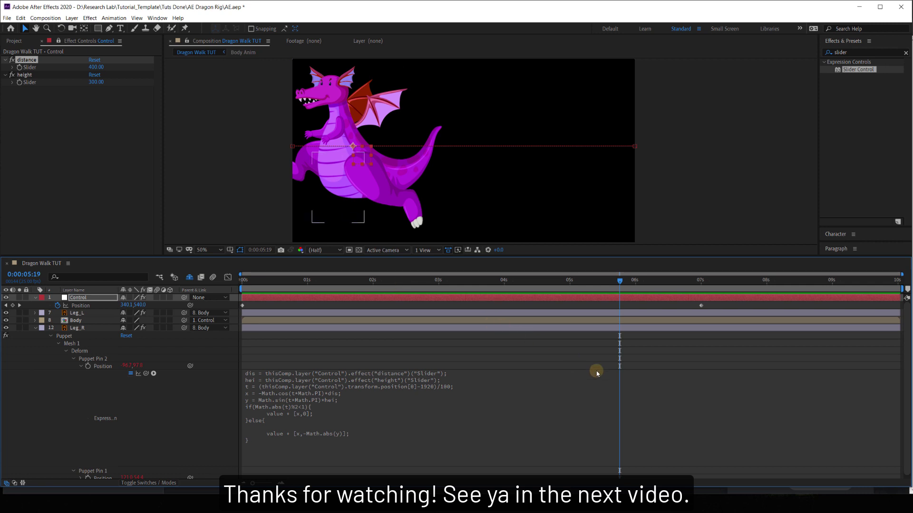